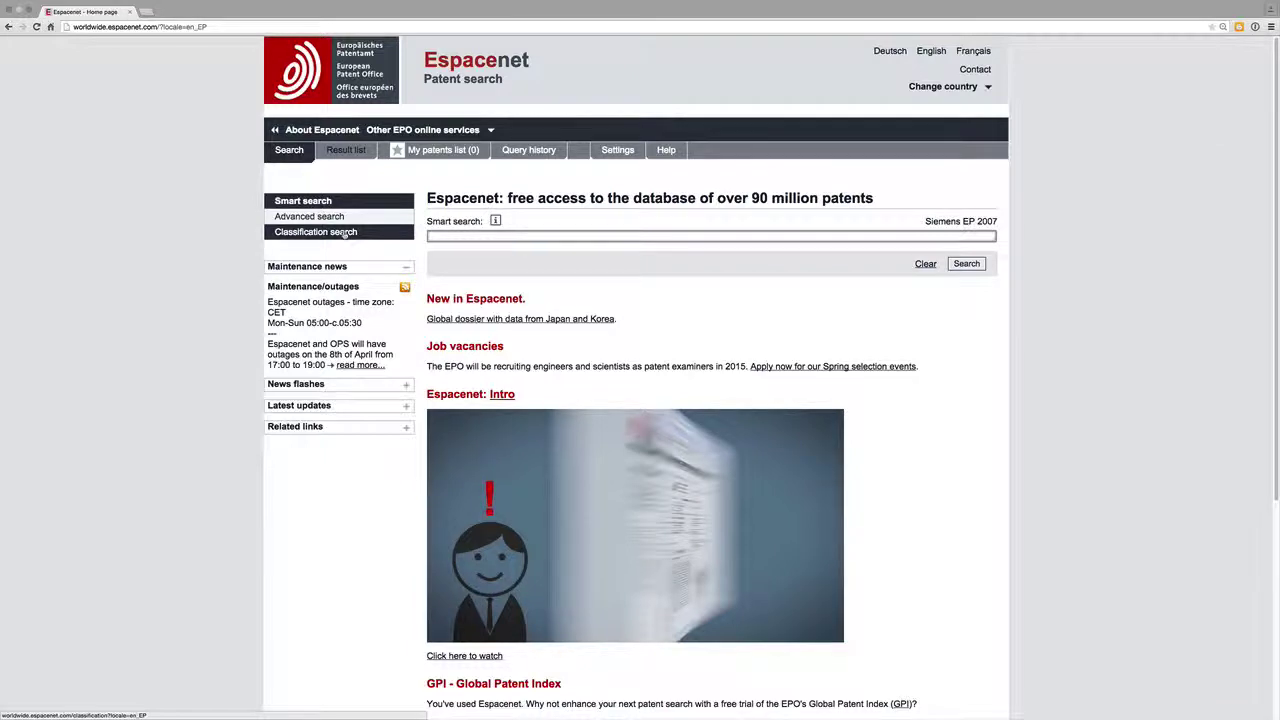
Open the Classification search page showing CPC sections A through H and Y
click(344, 233)
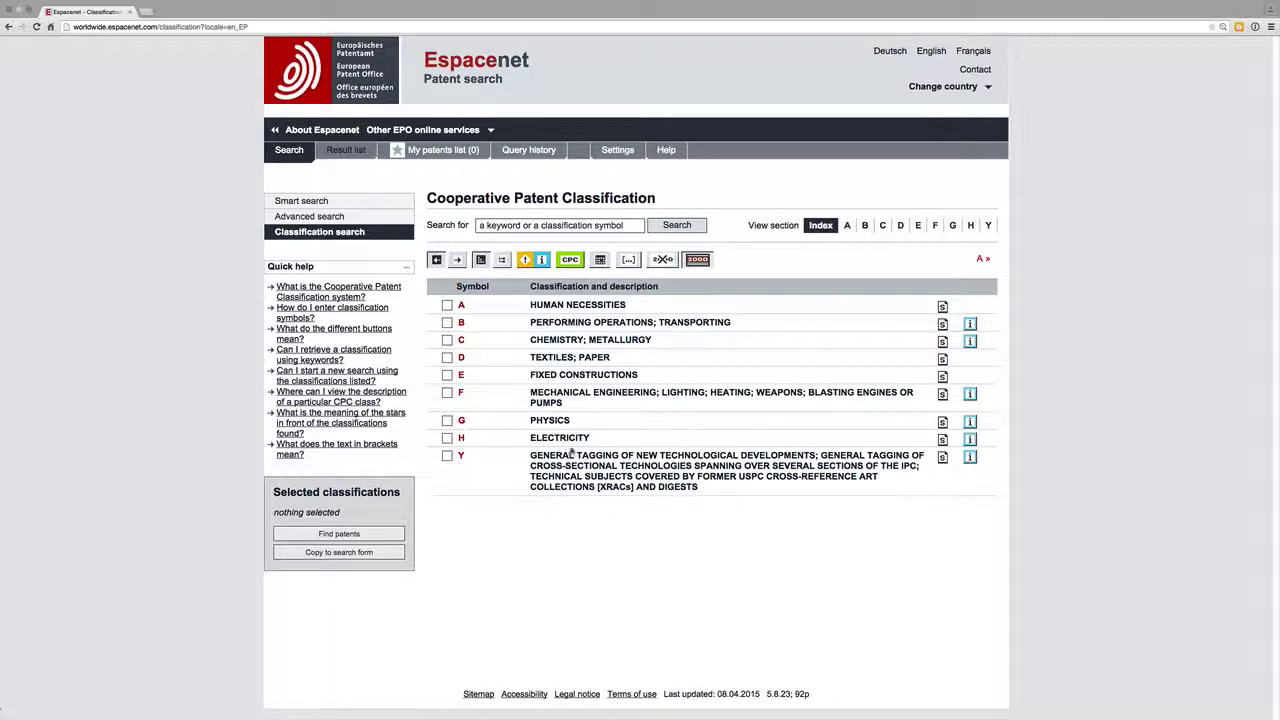
Enter the keyword 'pizza' in the classification Search for box
click(488, 225)
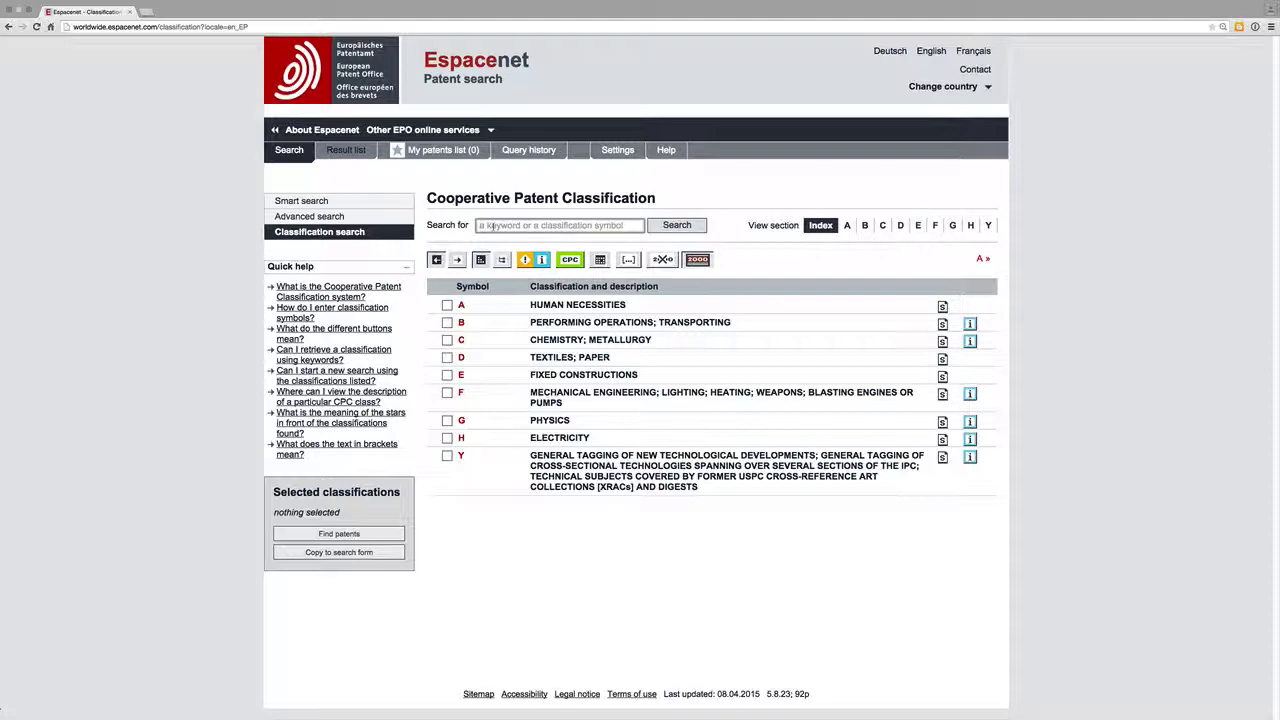
click(491, 225)
text(pizza)
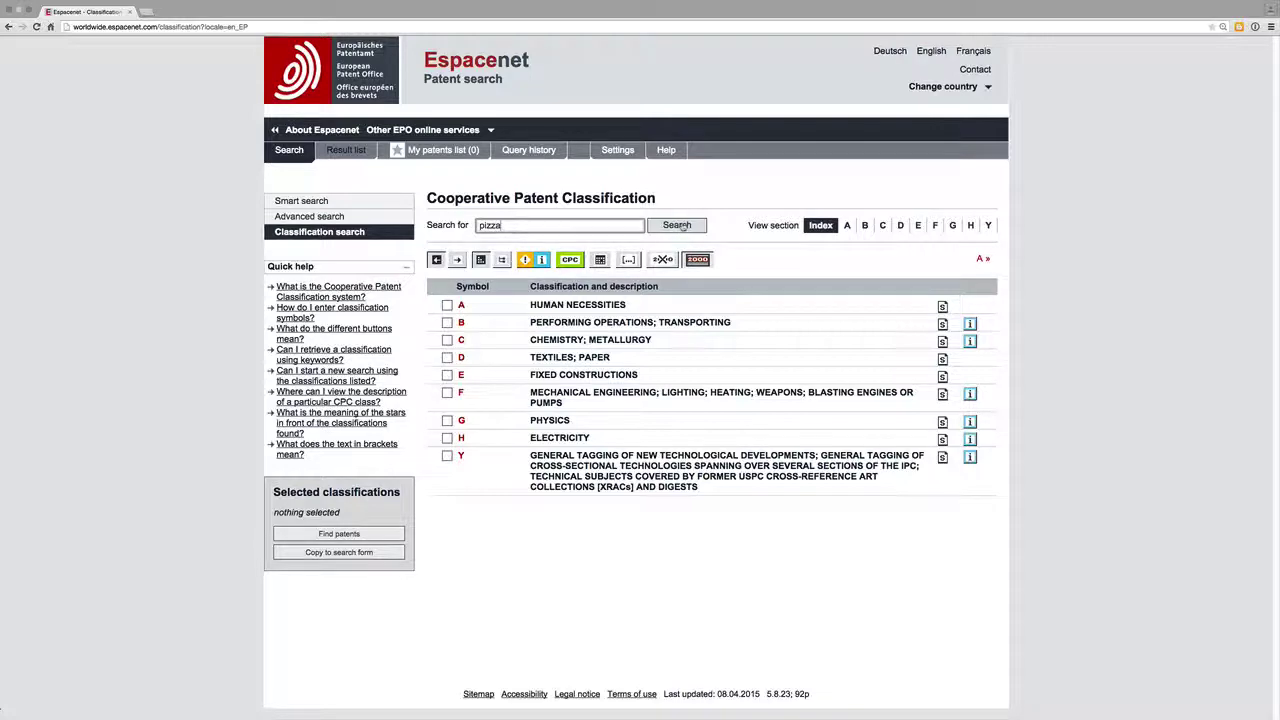
Run the 'pizza' classification search, with A21D 13/00 bakery products ranked first
click(677, 226)
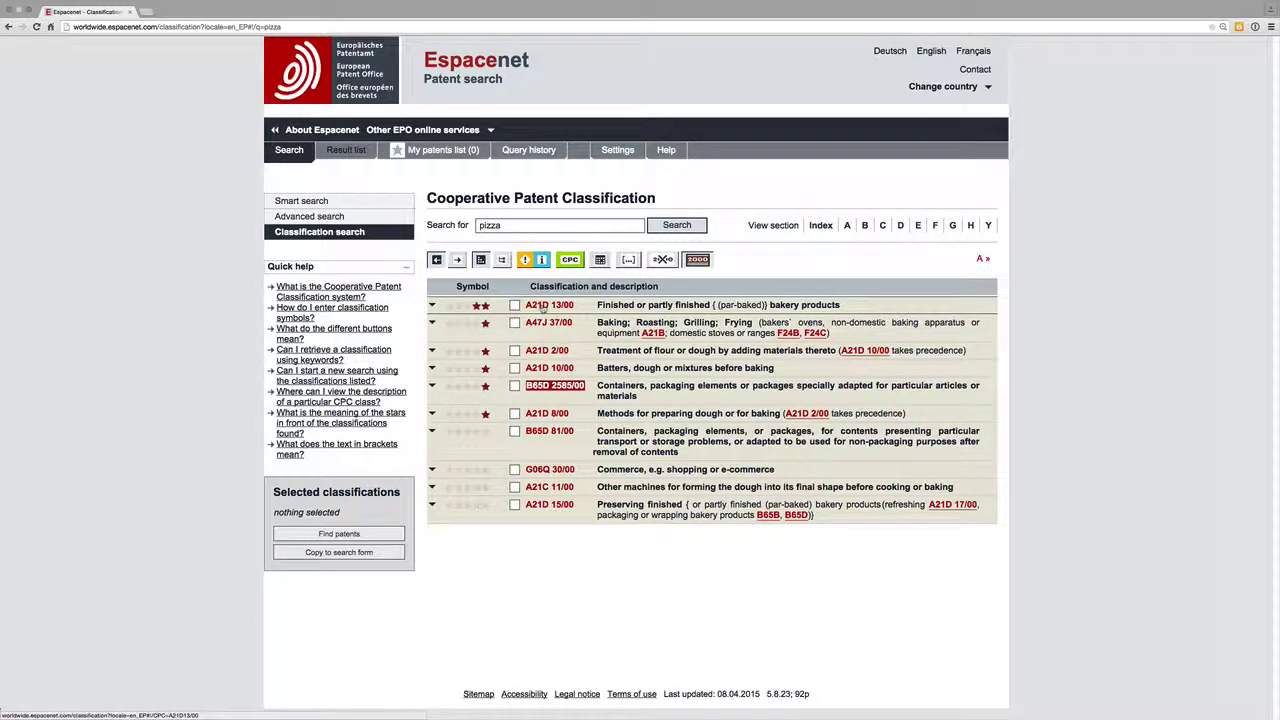
Expand A21D 13/00 and tick its A21D 13/007 Pizza subgroup
click(543, 306)
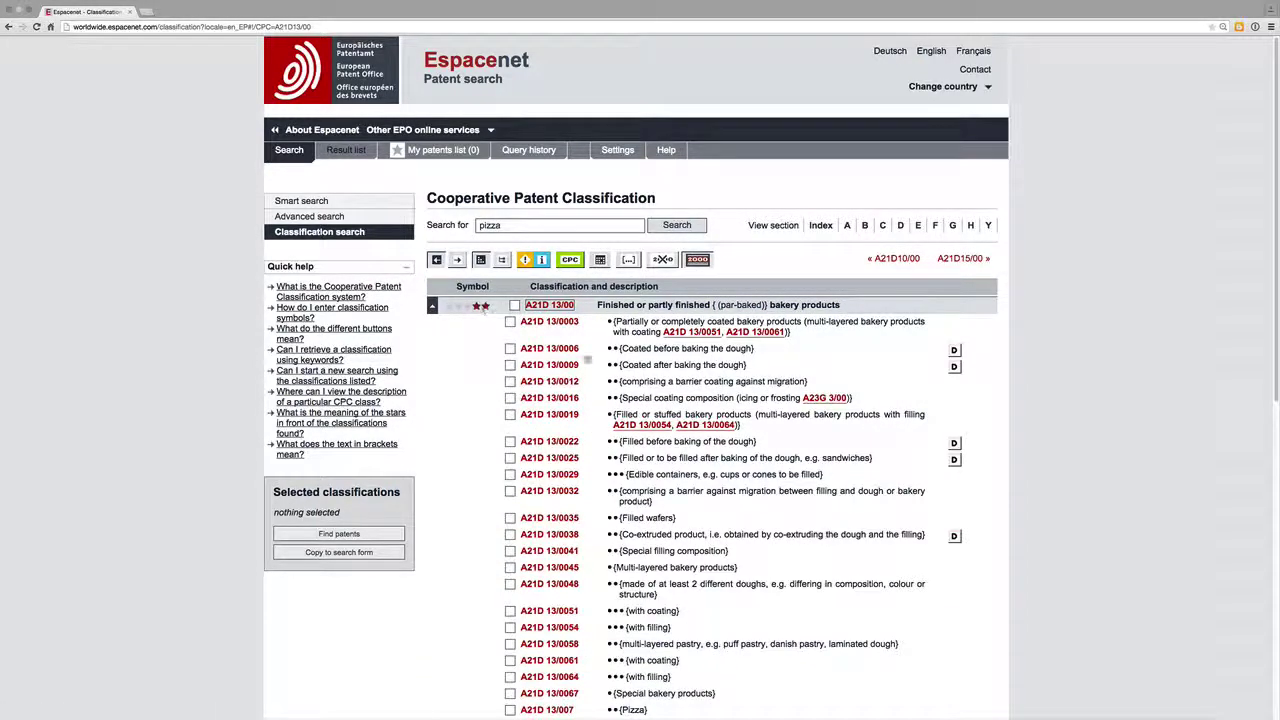
scroll(641, 379, down, 1)
scroll(641, 379, down, 5)
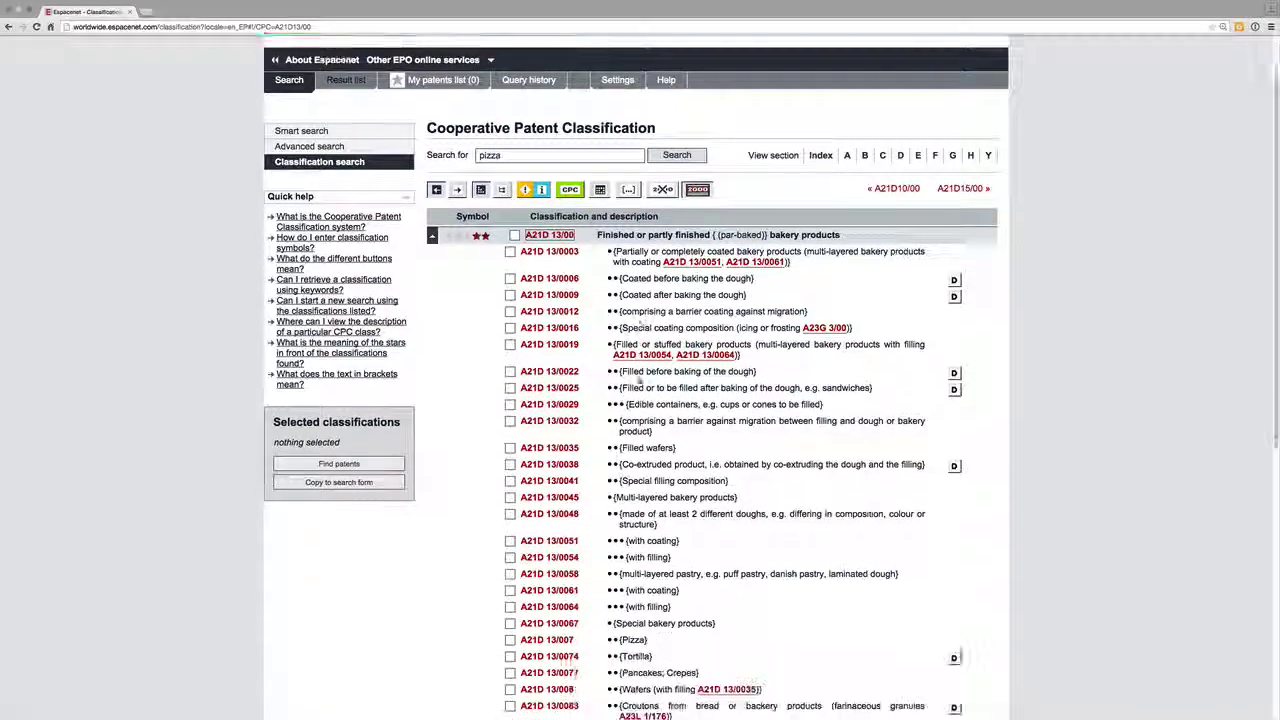
scroll(639, 379, down, 7)
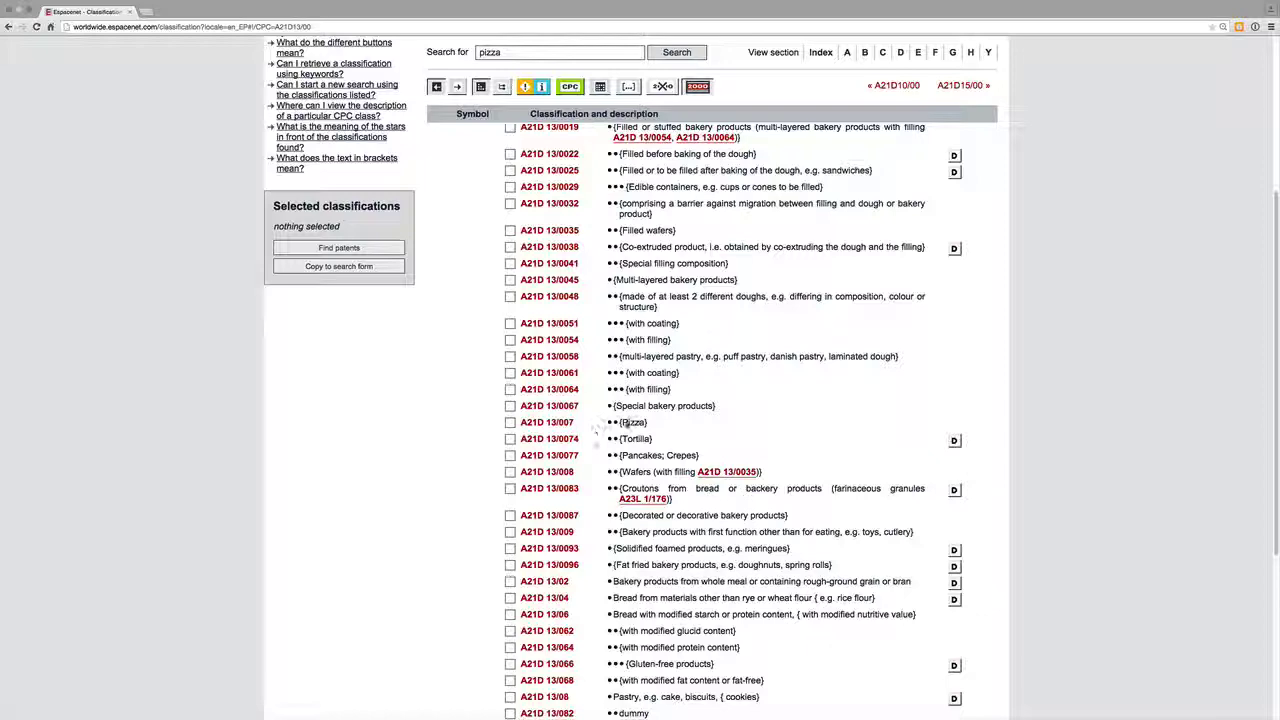
scroll(632, 424, up, 10)
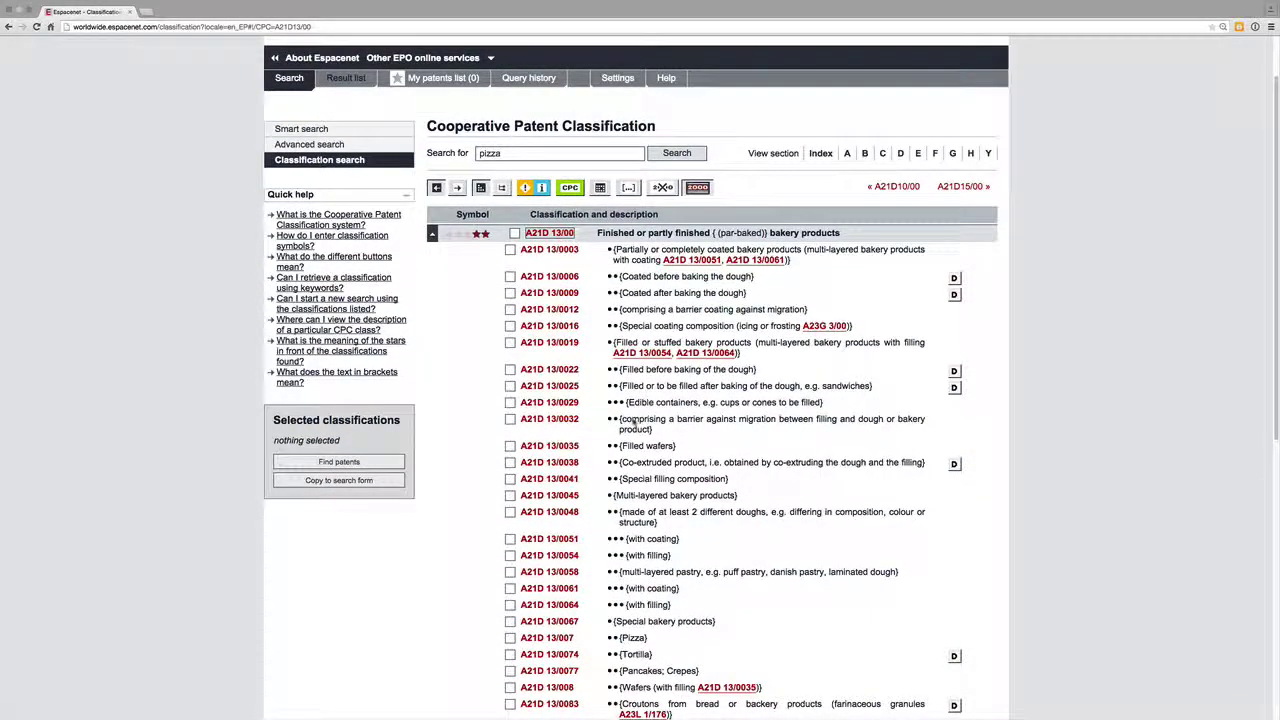
scroll(634, 423, down, 3)
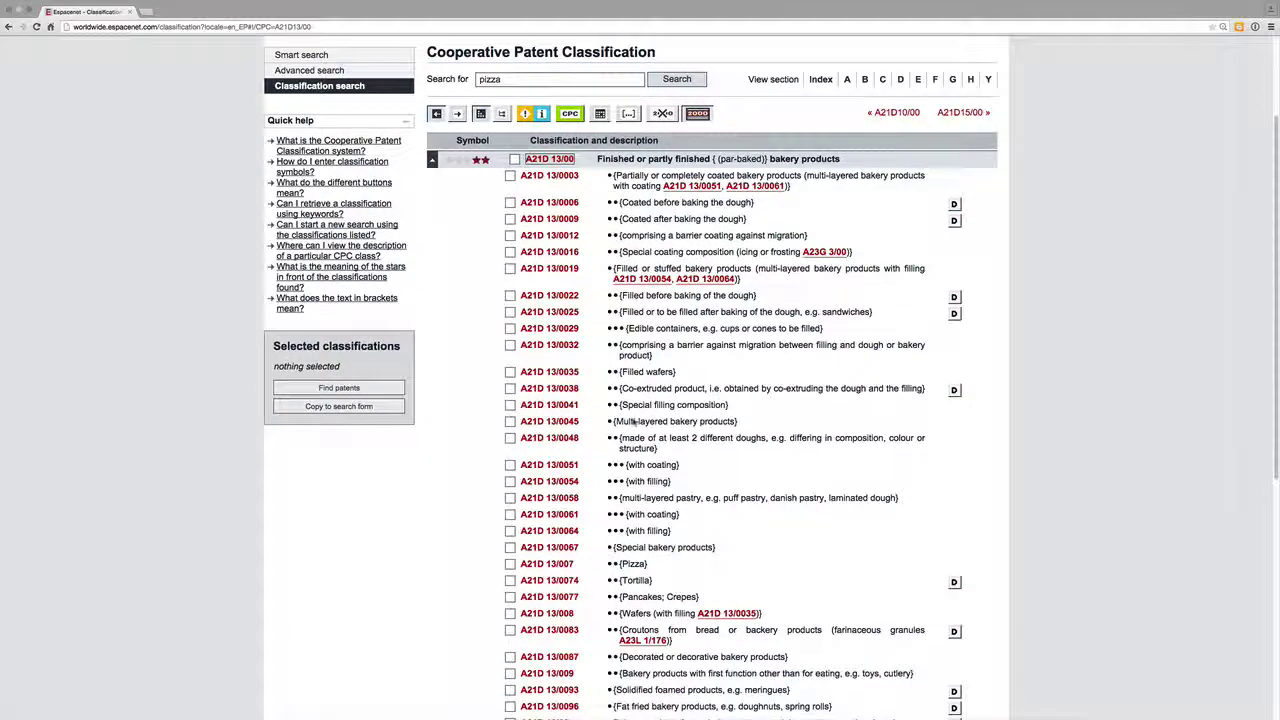
scroll(634, 423, down, 2)
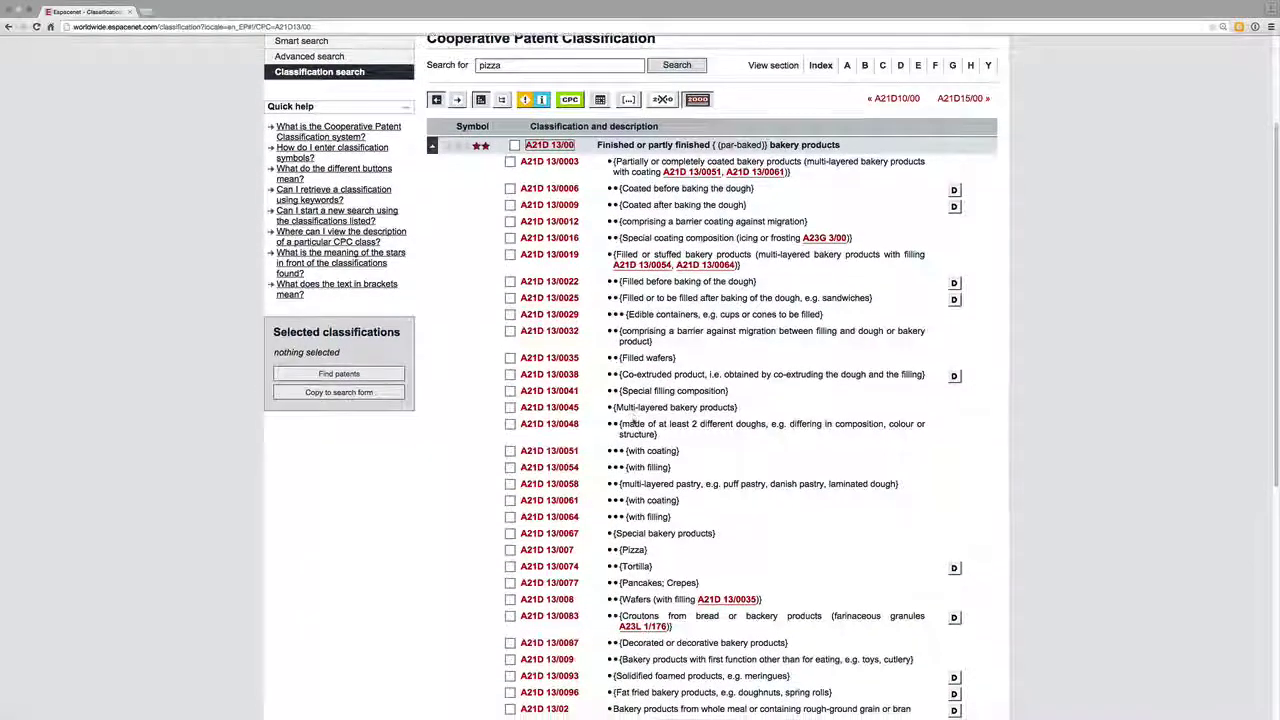
scroll(634, 423, down, 2)
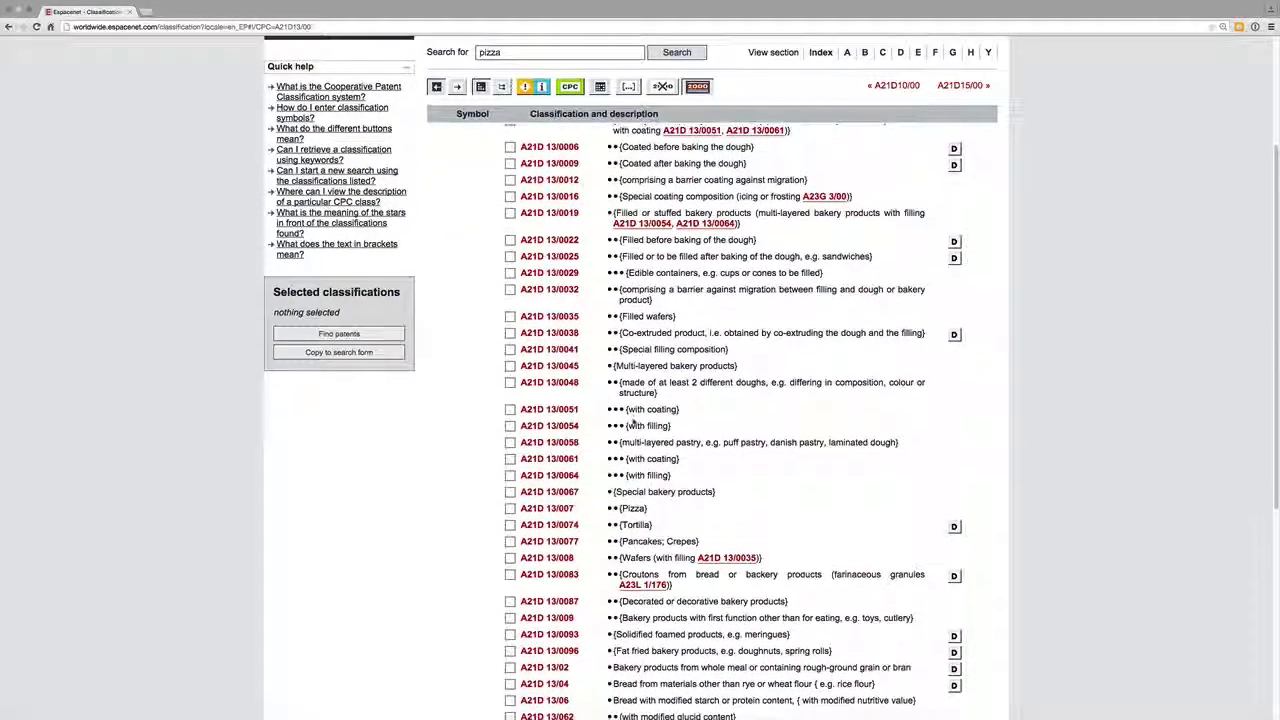
scroll(634, 423, down, 5)
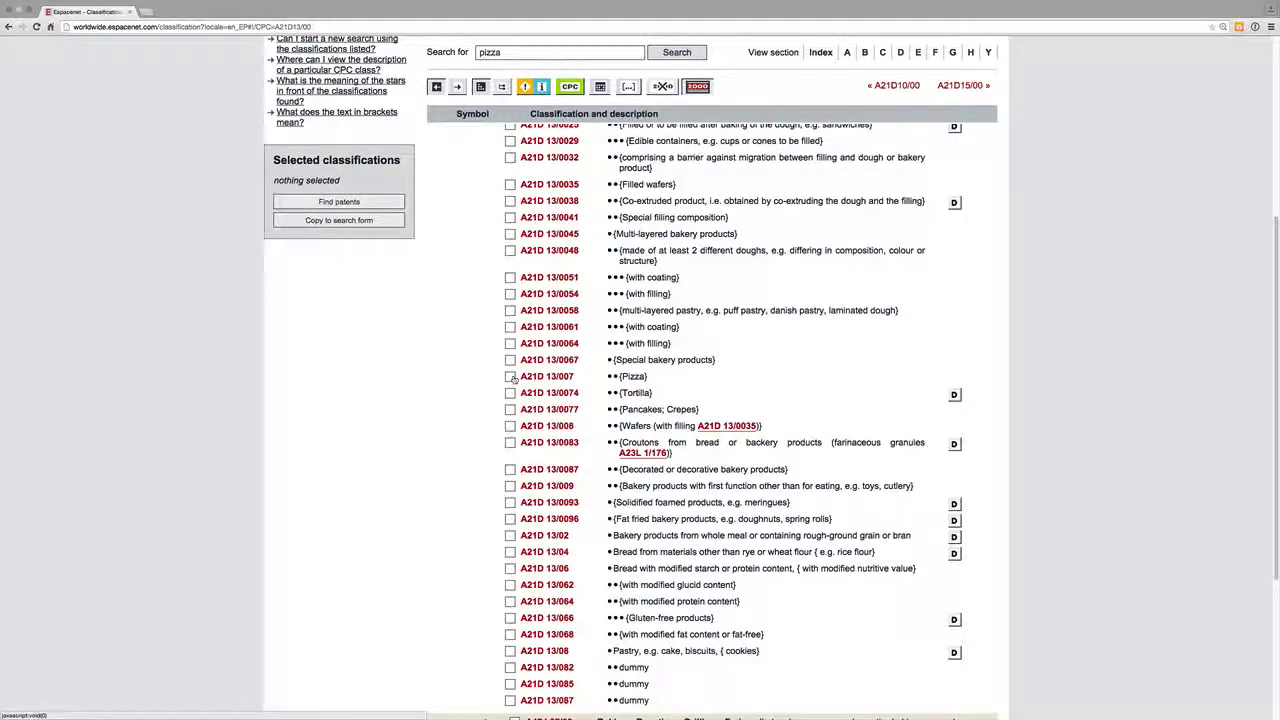
click(511, 377)
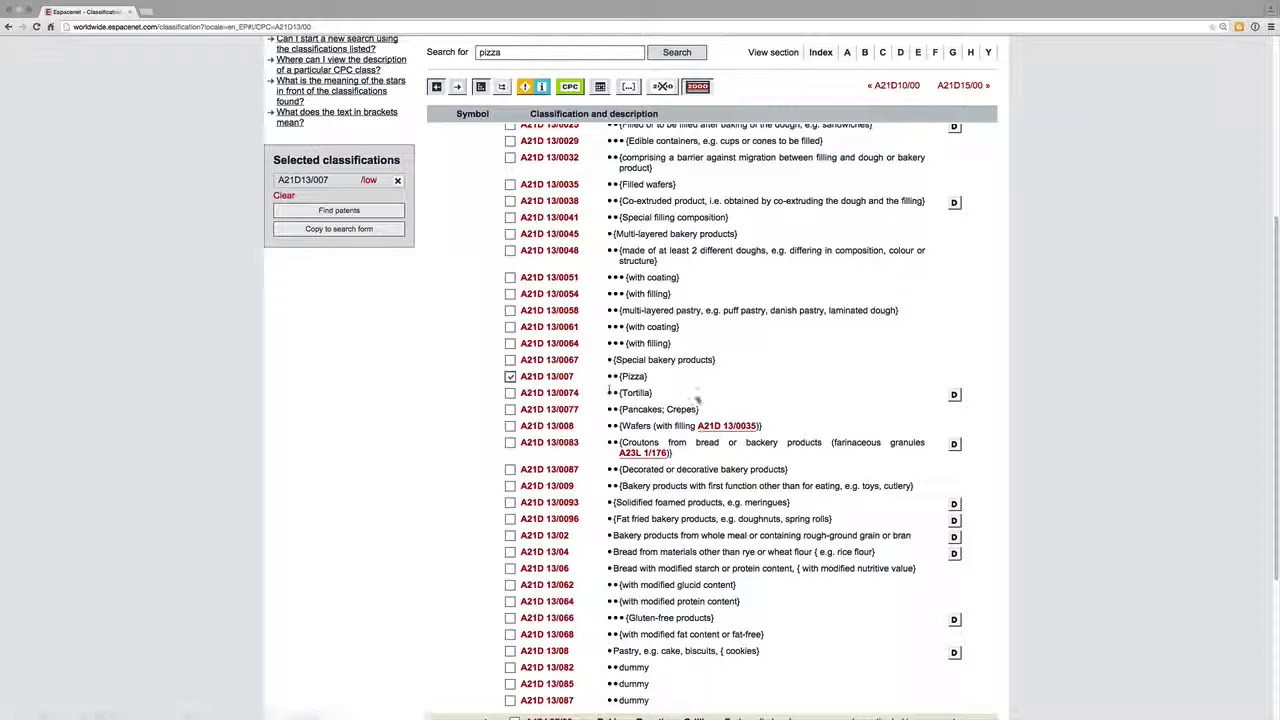
scroll(690, 380, up, 1)
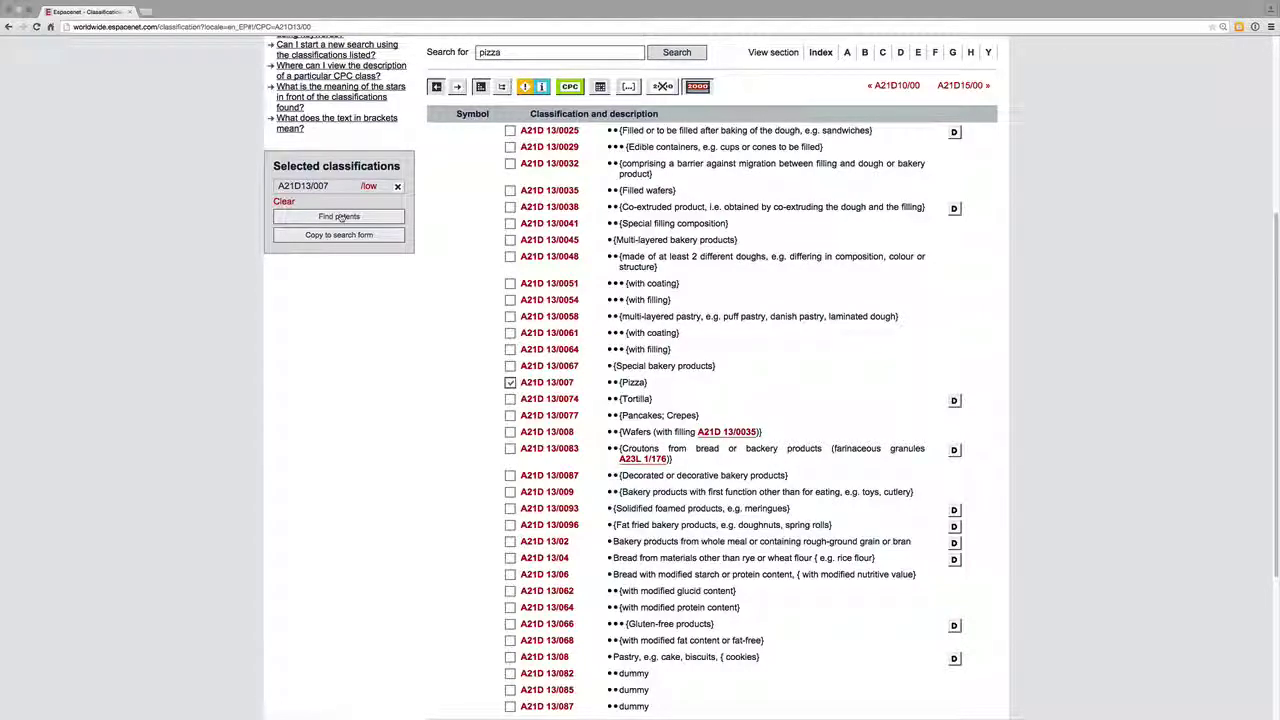
Find the roughly 898 patents classified under A21D13/007 and scroll through the results
click(340, 217)
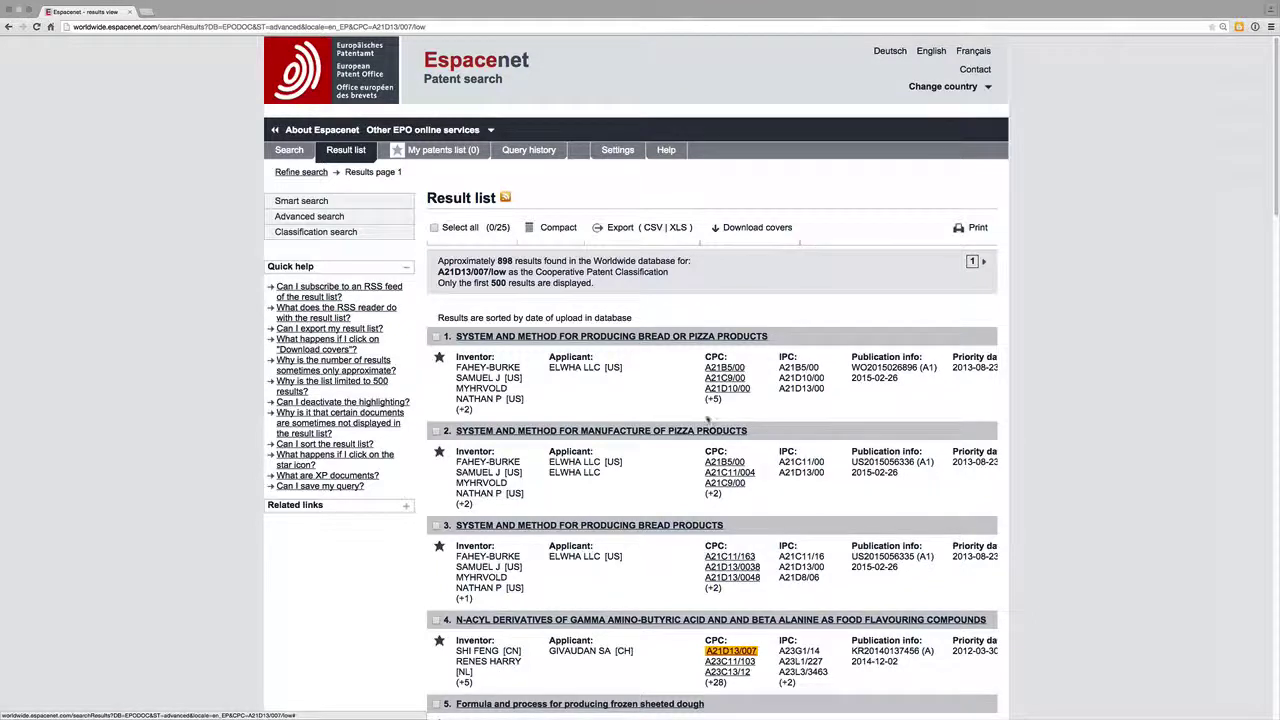
scroll(705, 420, down, 1)
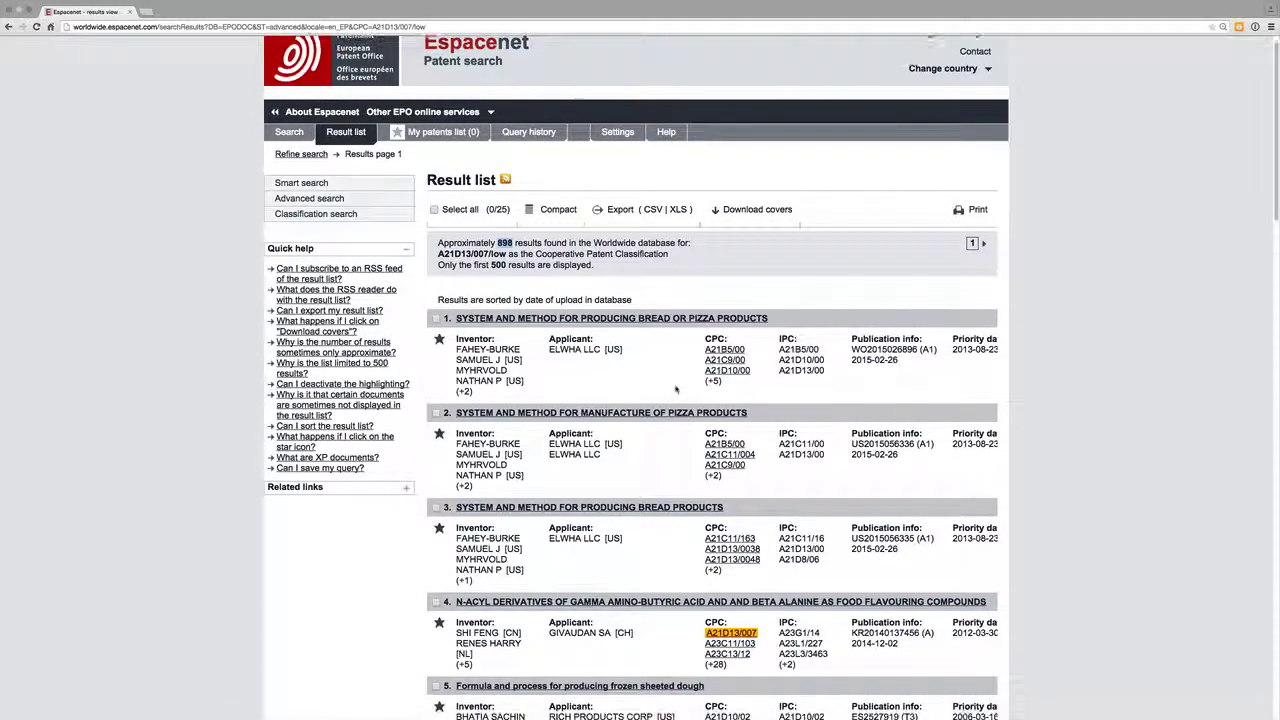
scroll(676, 386, down, 1)
scroll(676, 386, down, 3)
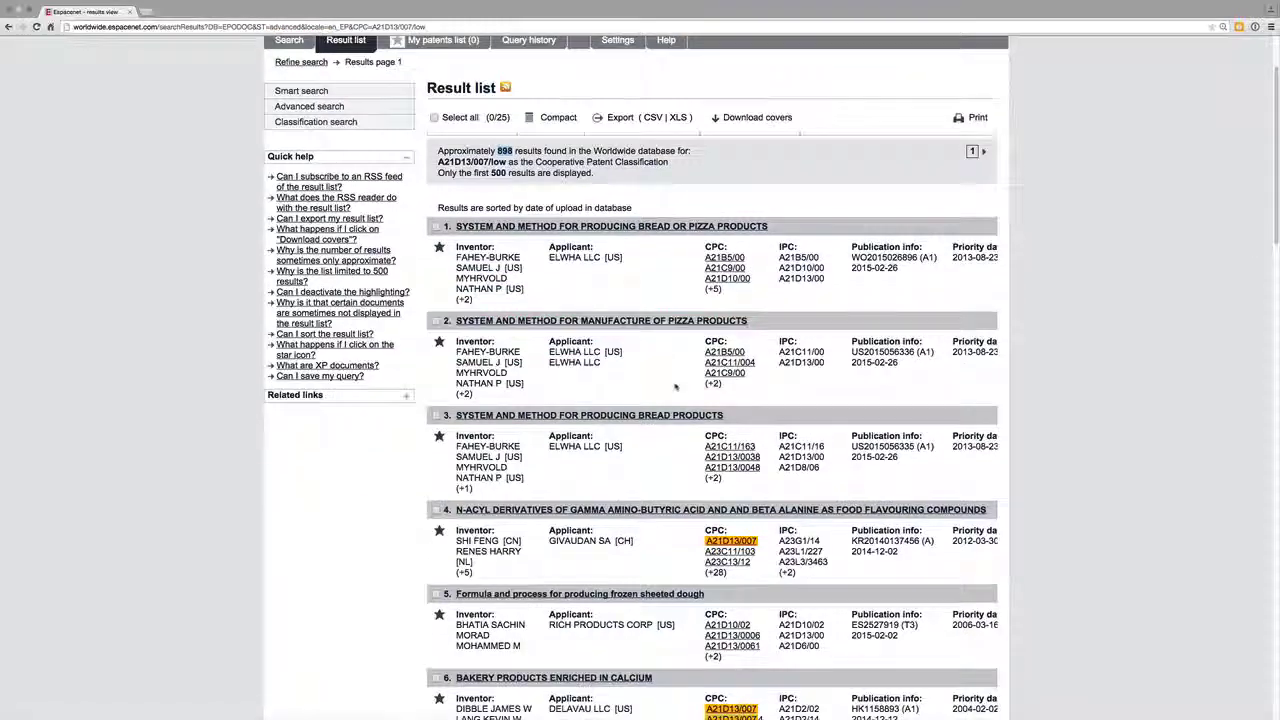
scroll(676, 386, down, 2)
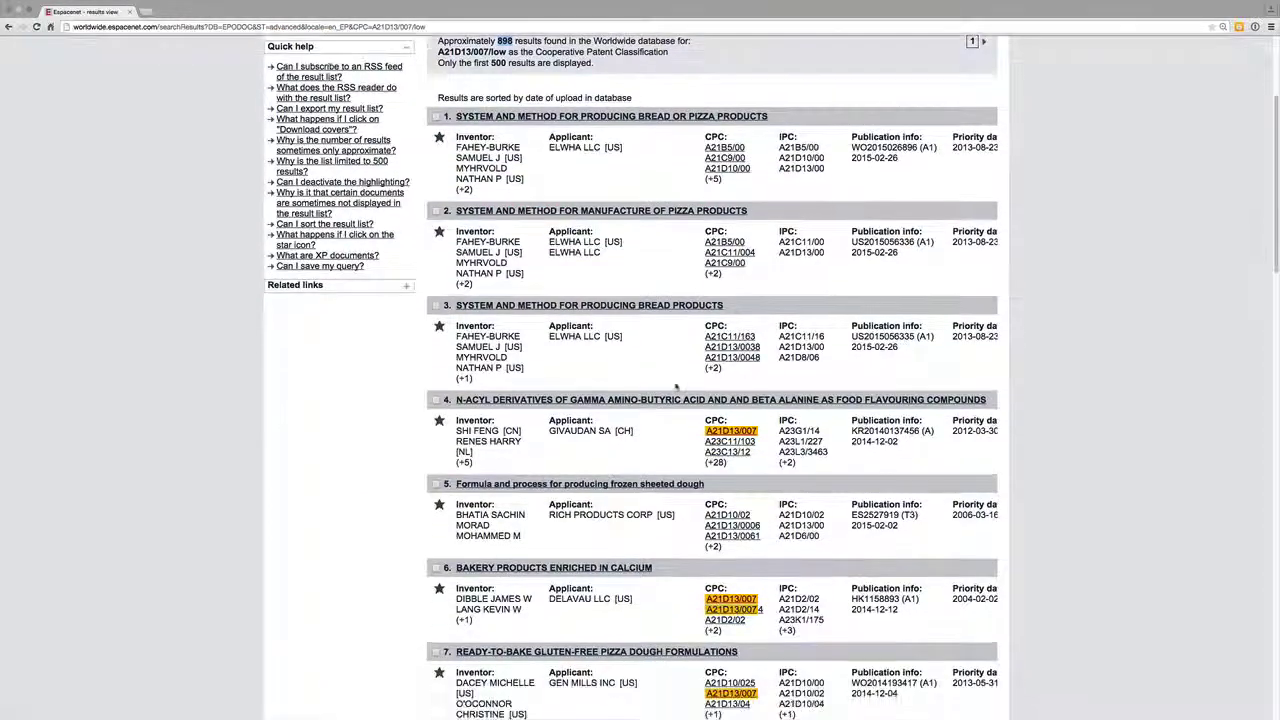
scroll(676, 386, down, 2)
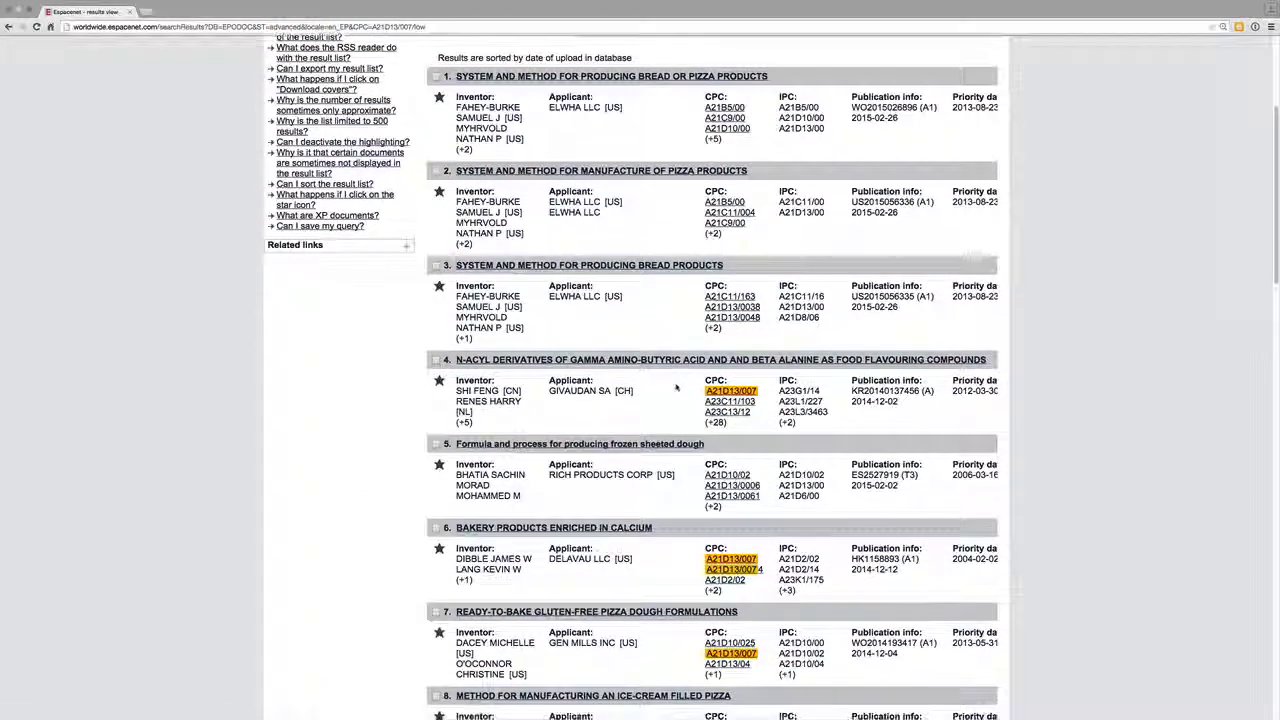
scroll(676, 386, down, 3)
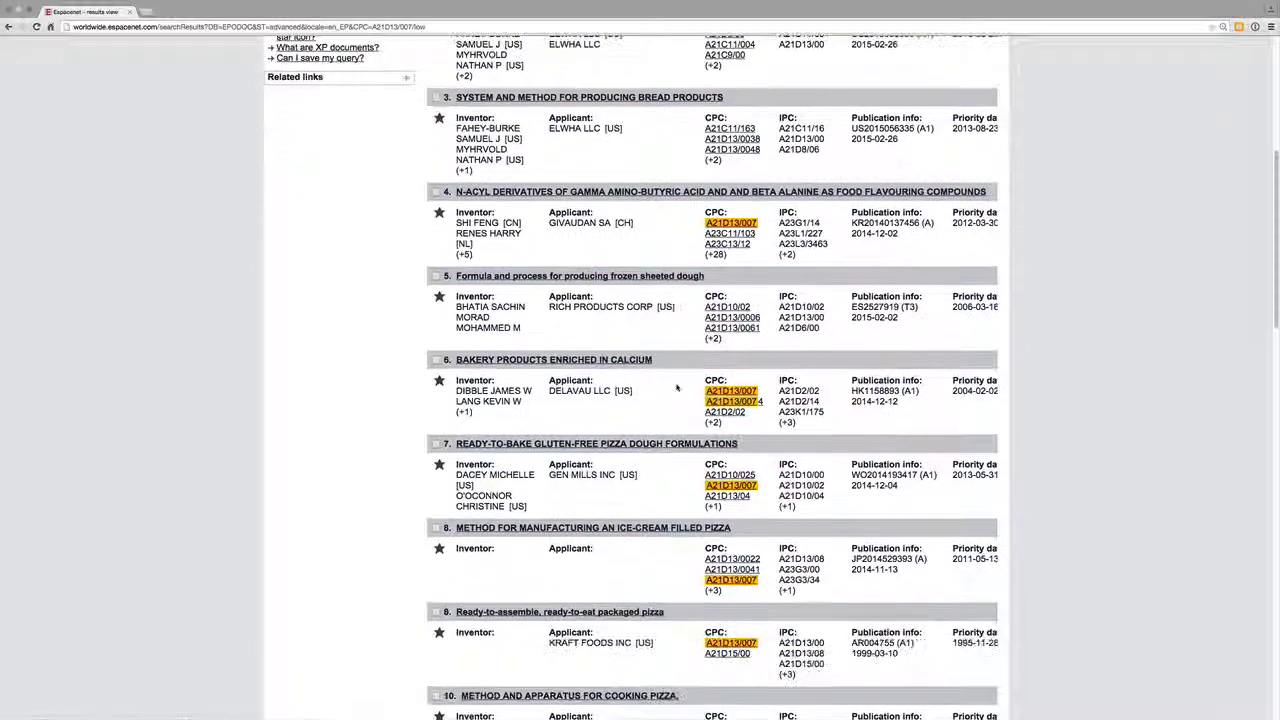
scroll(676, 386, down, 2)
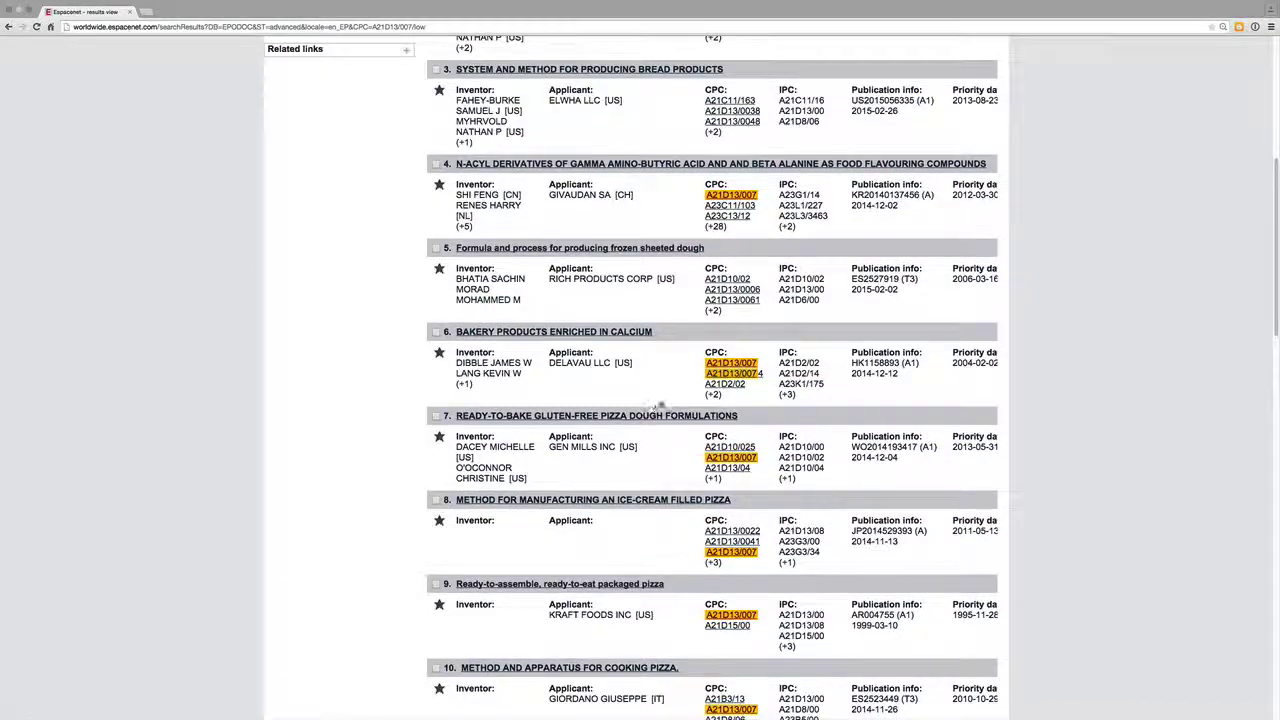
scroll(669, 399, down, 3)
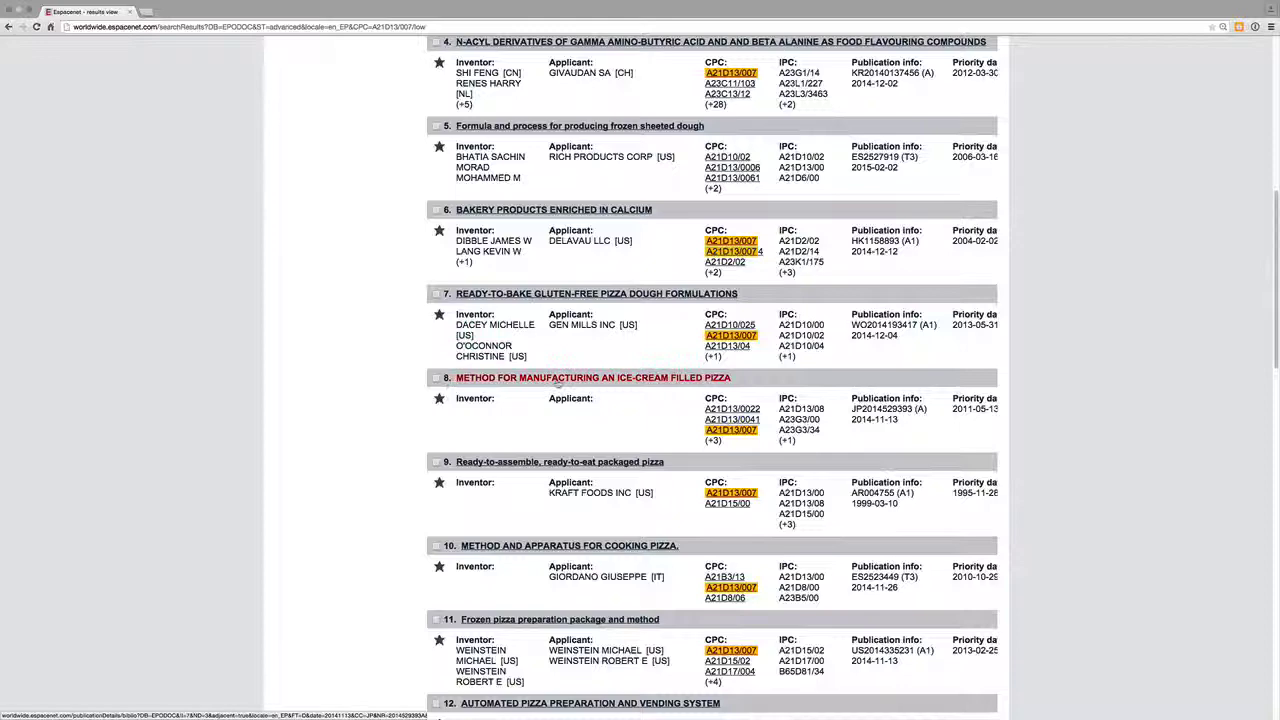
click(598, 378)
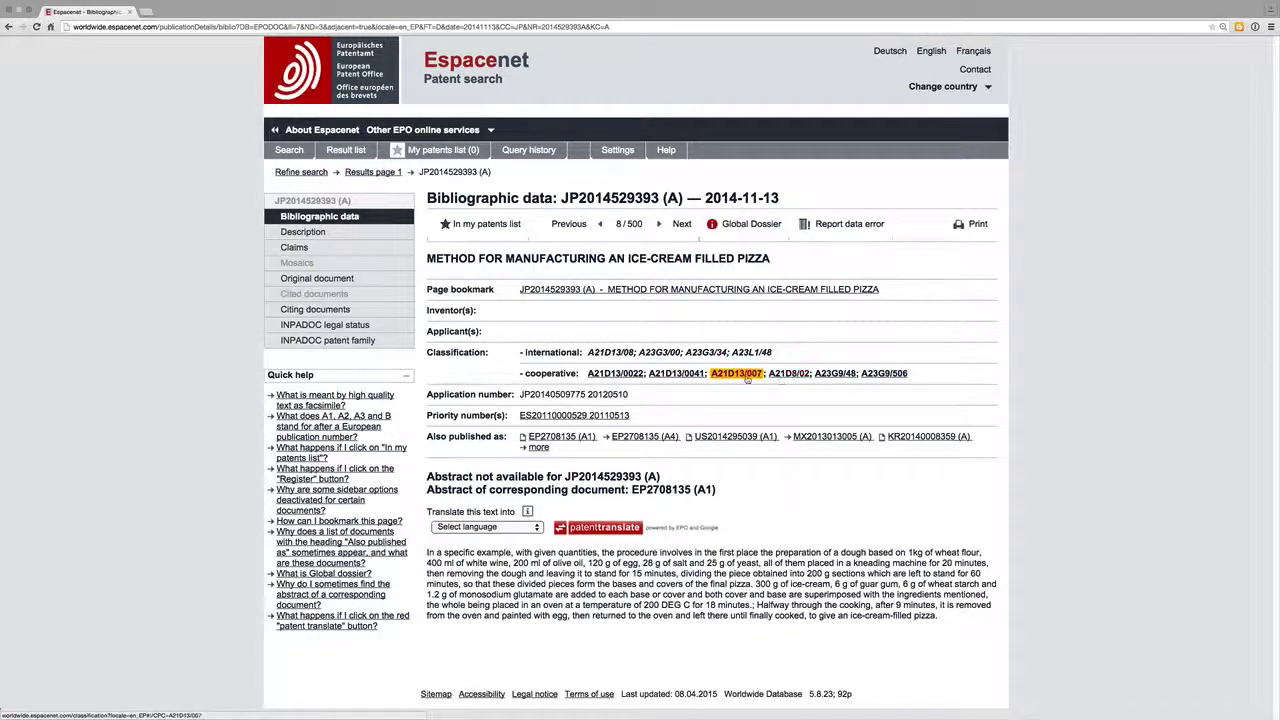
Collapse the A21D 13/00 tree and go back to the 'pizza' classification results
click(373, 172)
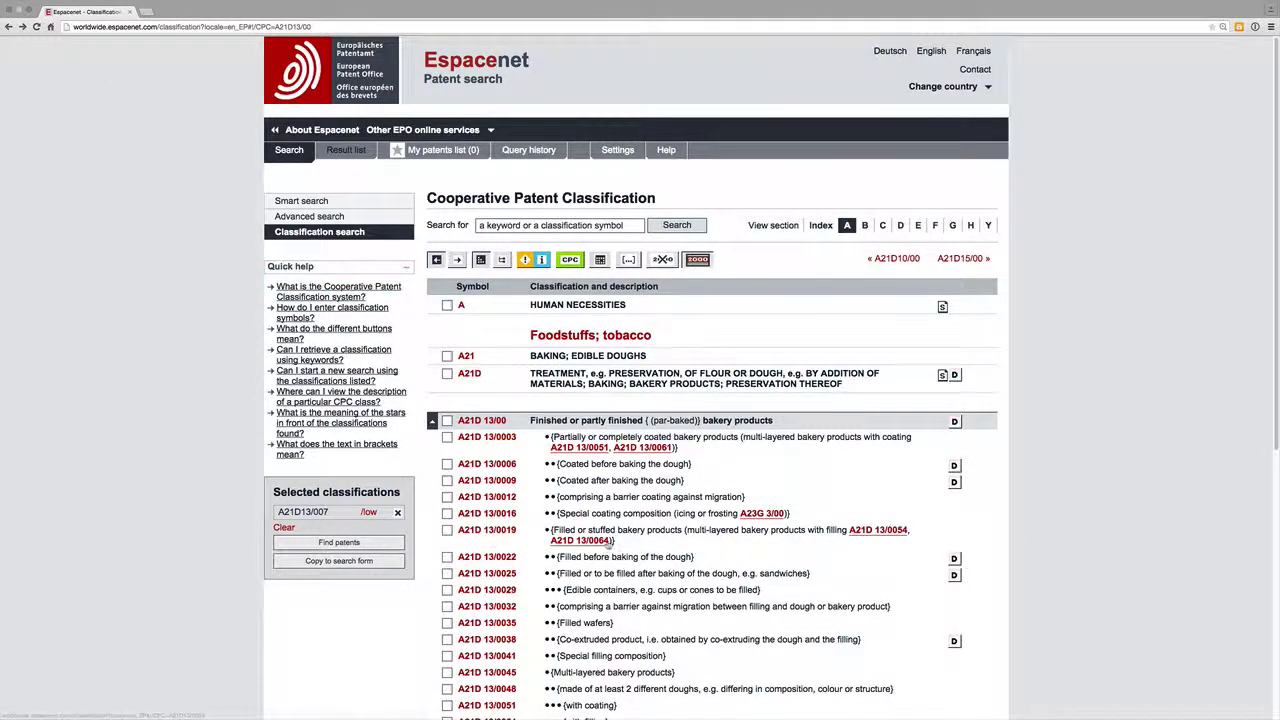
scroll(607, 541, down, 3)
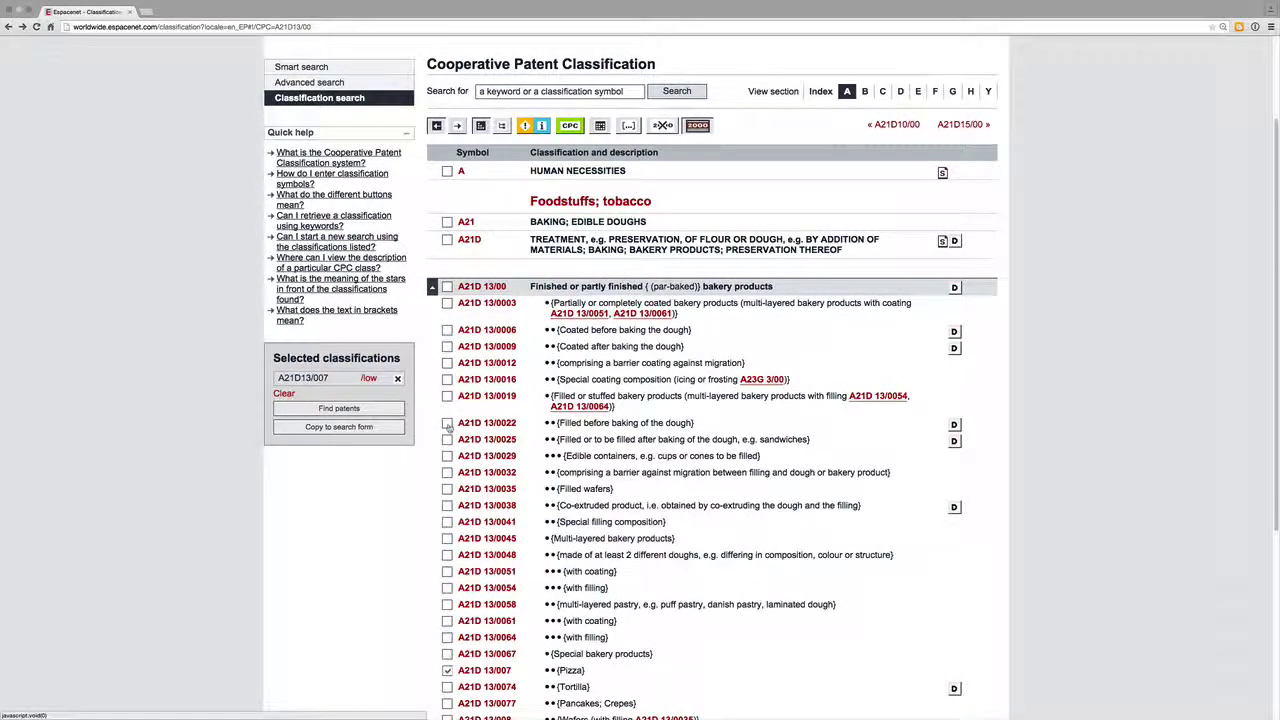
click(433, 288)
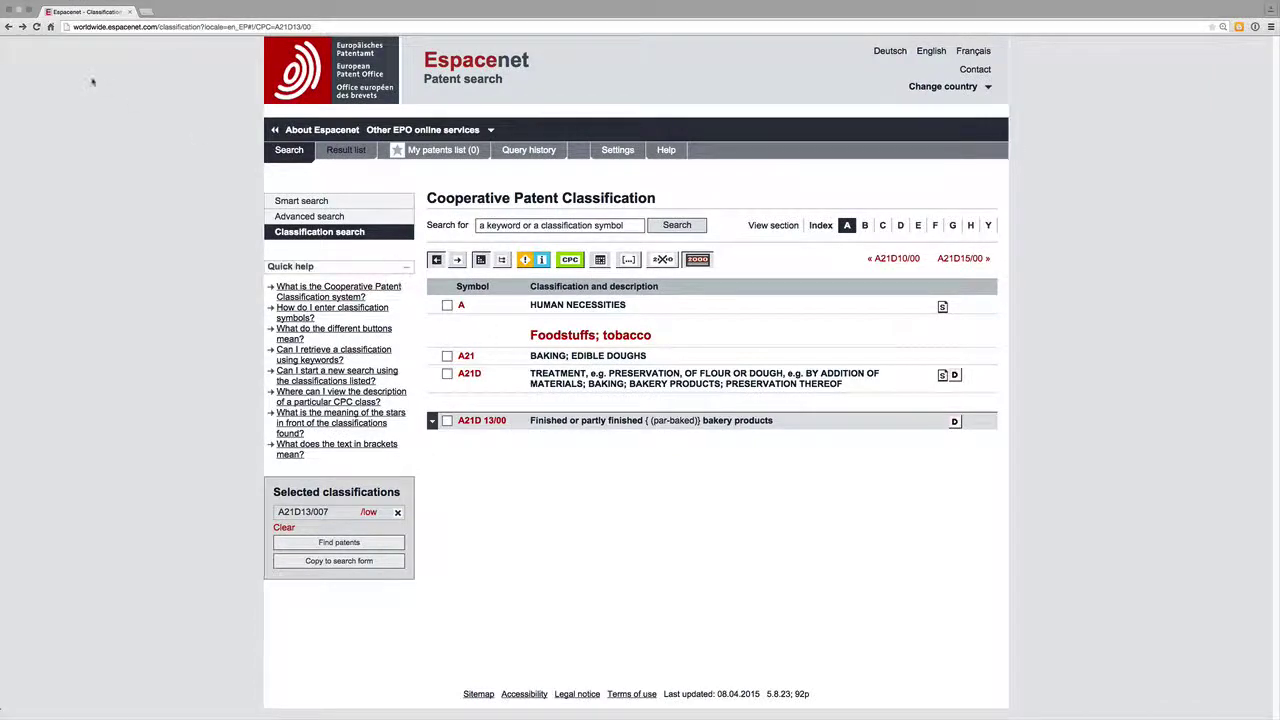
click(9, 27)
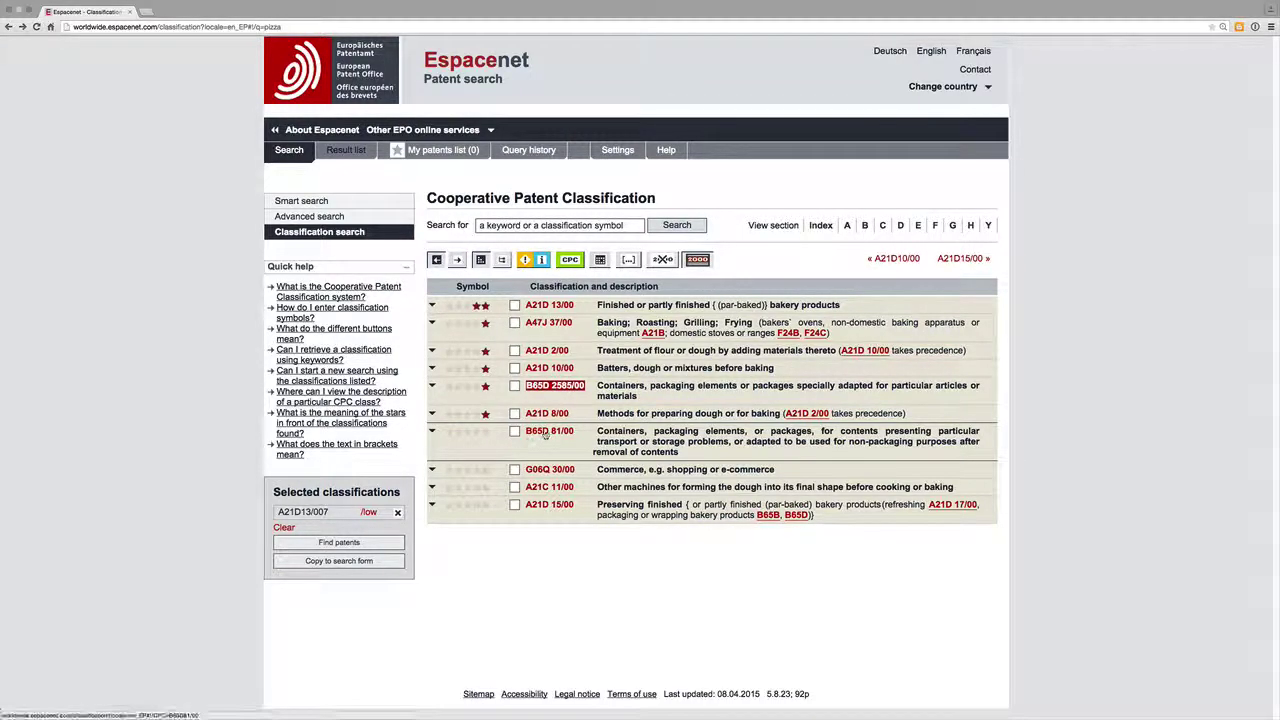
Expand the B65D 81/00 packaging group and search the page for 'pizza'
click(546, 432)
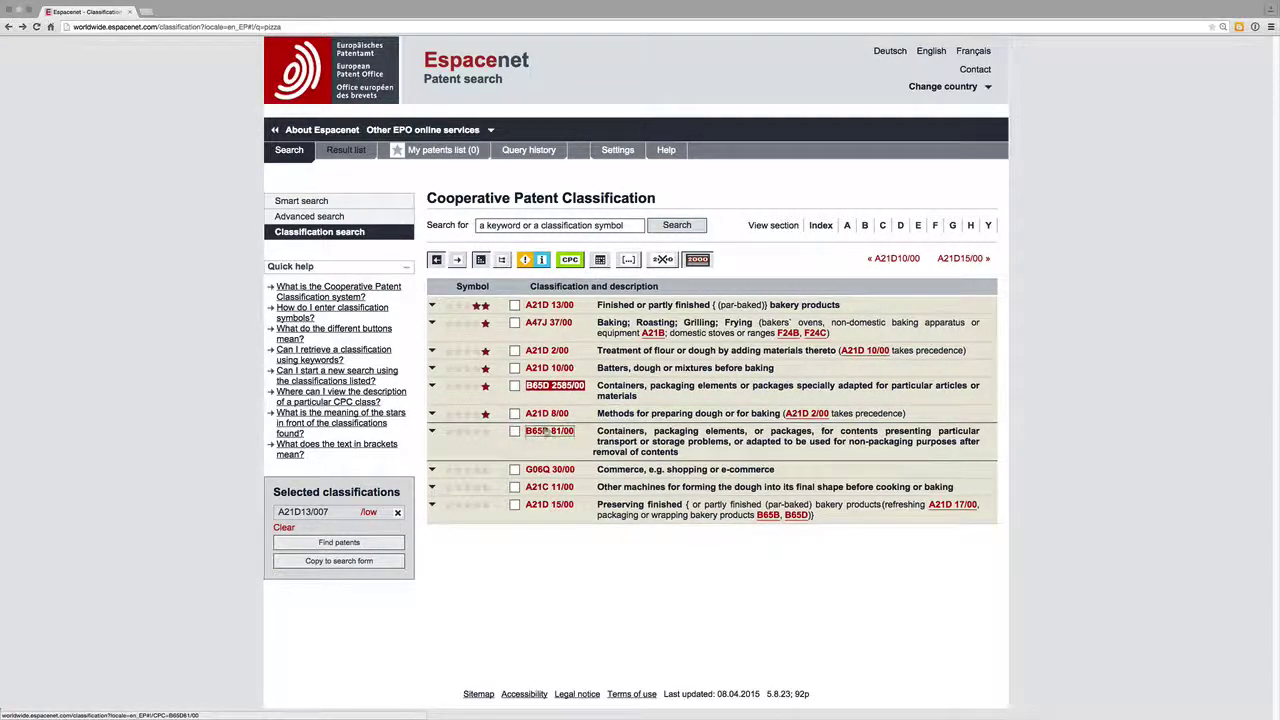
scroll(548, 432, down, 2)
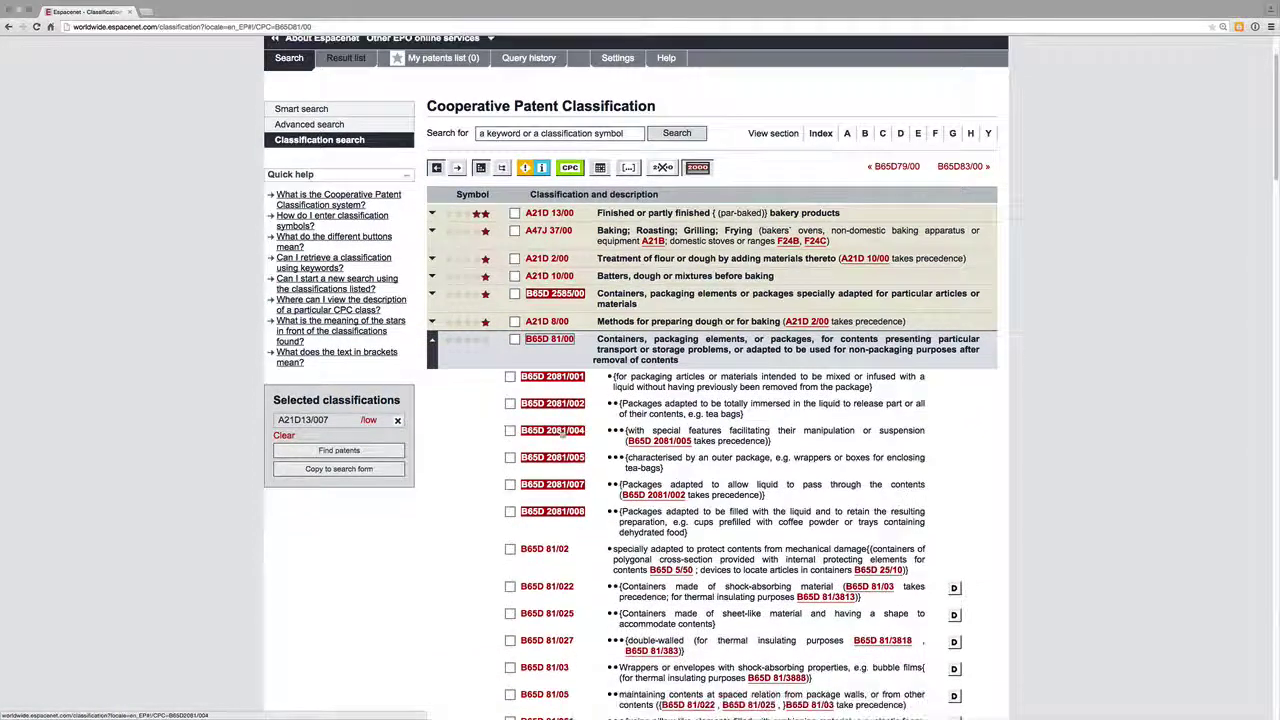
scroll(561, 432, down, 3)
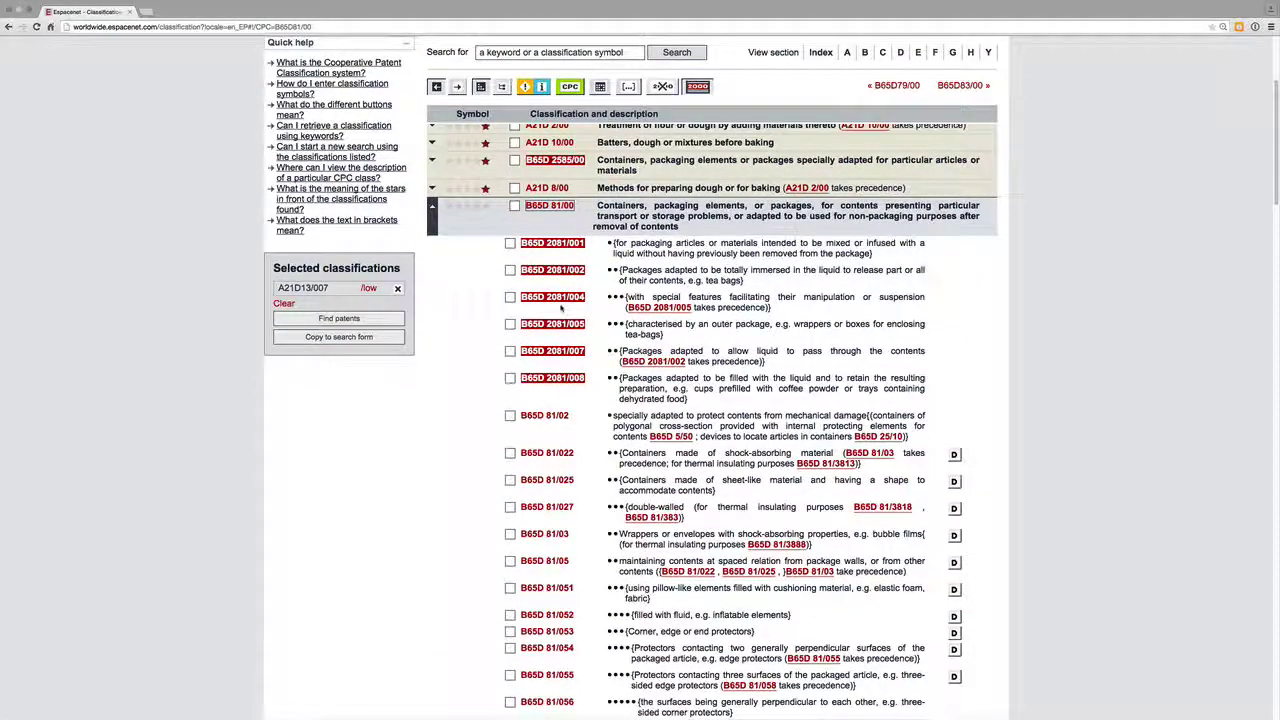
key(super+f)
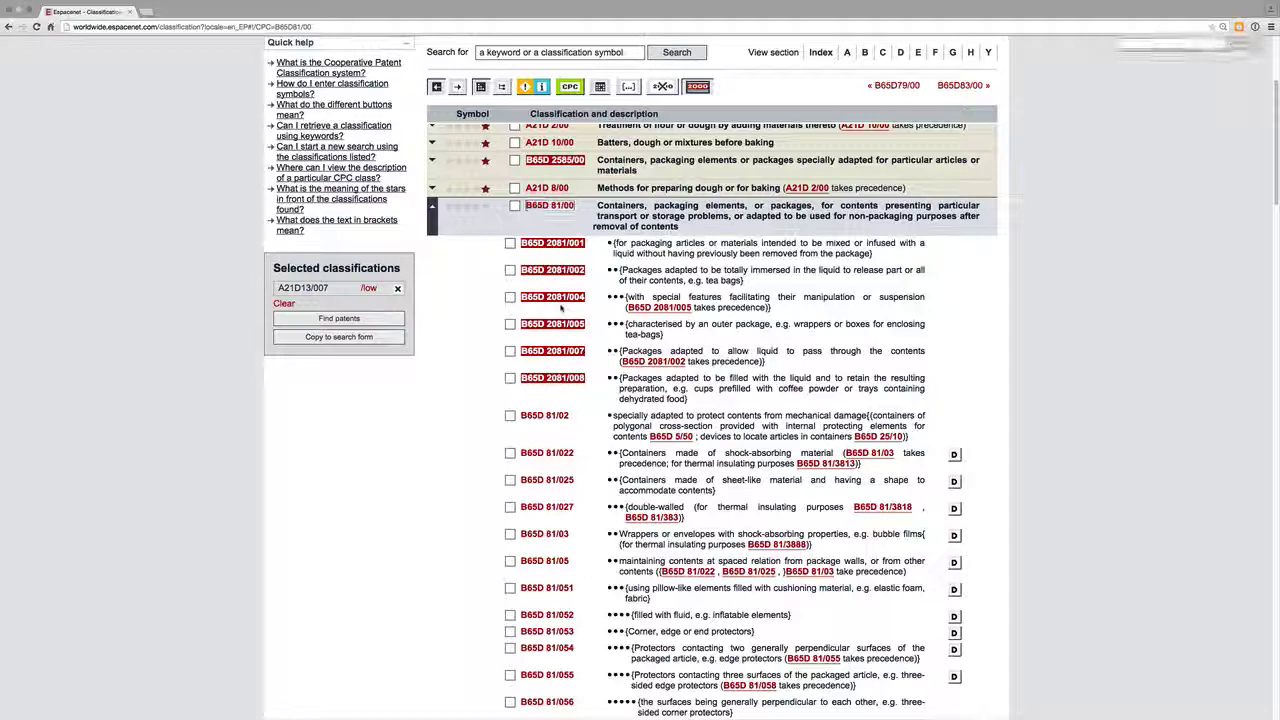
text(pizza)
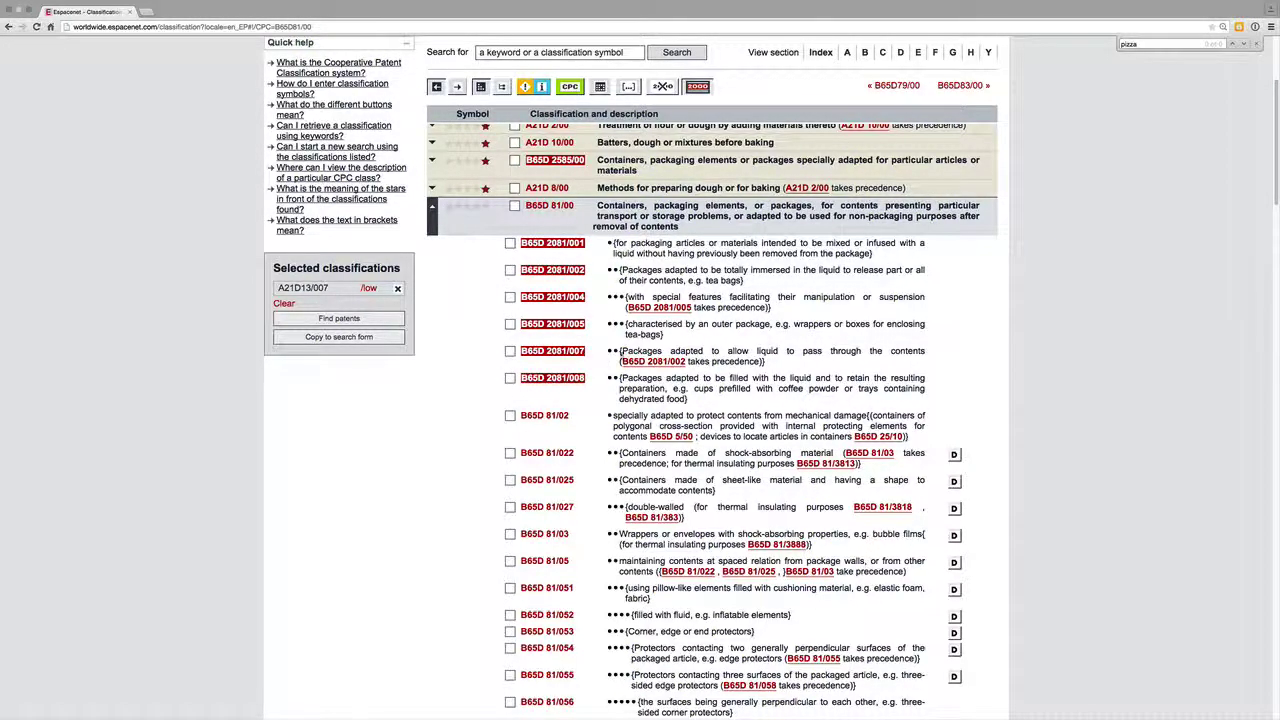
scroll(545, 290, up, 4)
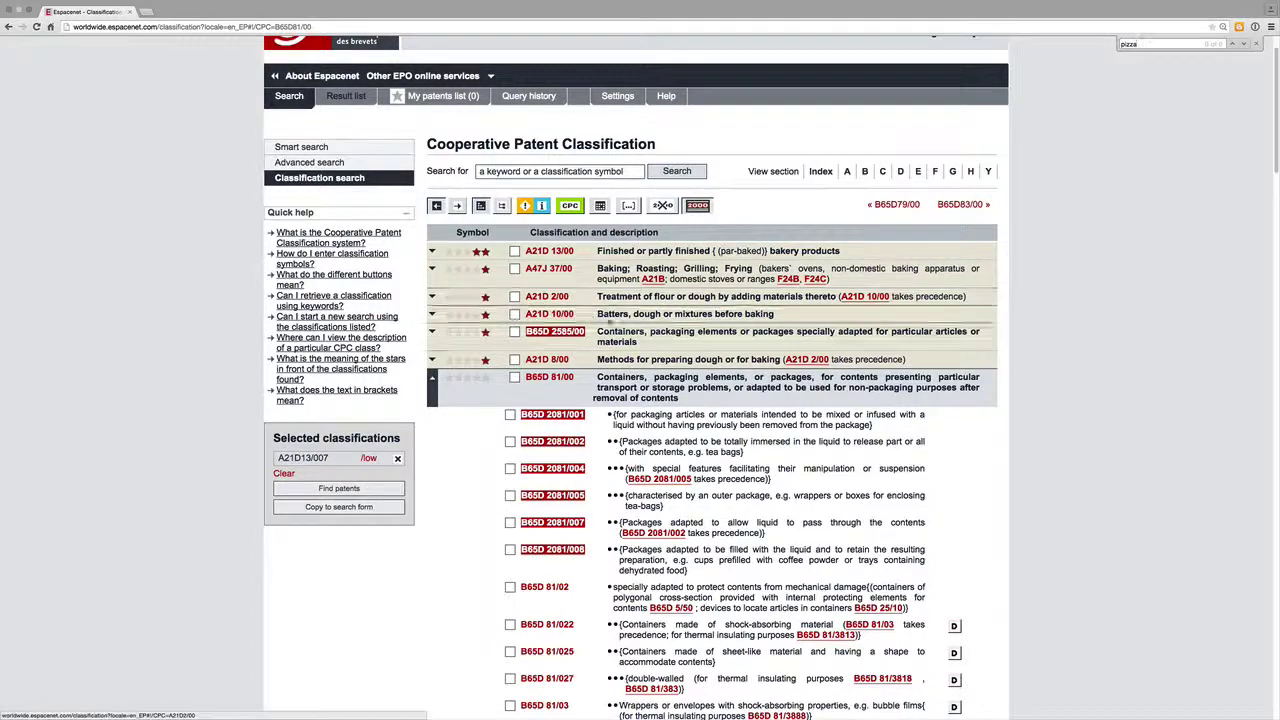
Expand B65D 2585/00 and tick the B65D 2585/366 Pizza subgroup
click(550, 332)
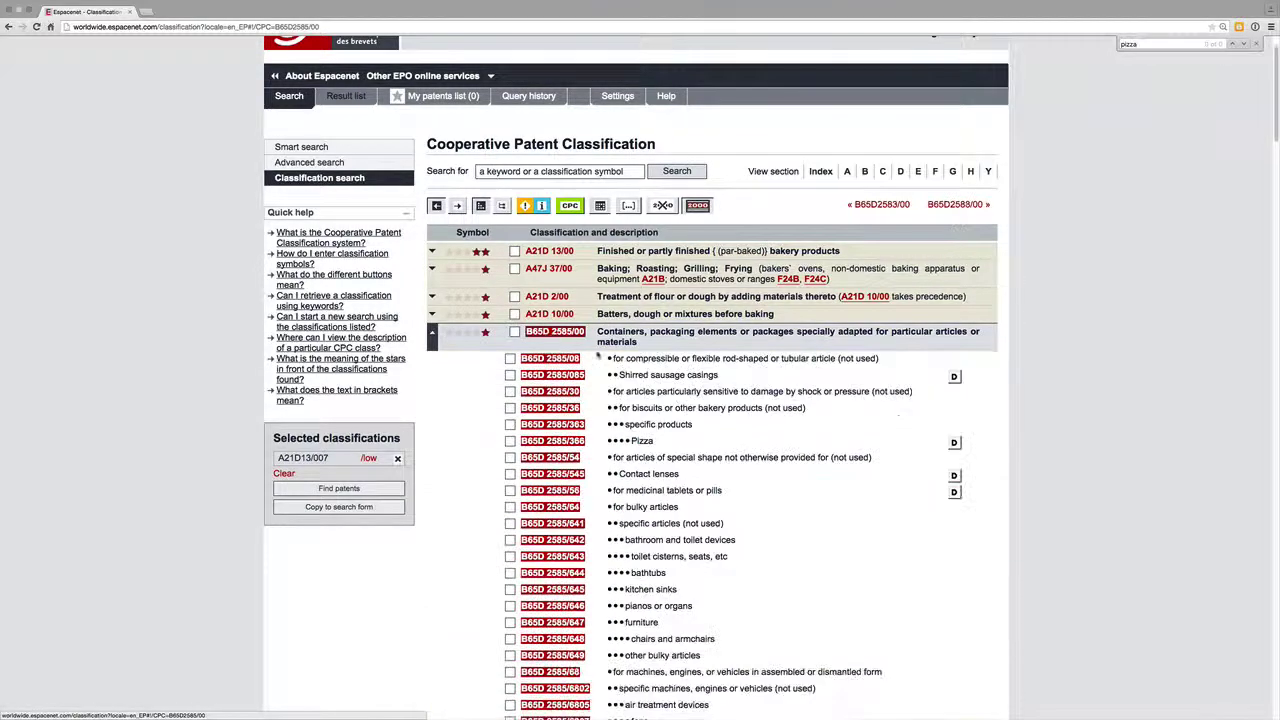
click(511, 441)
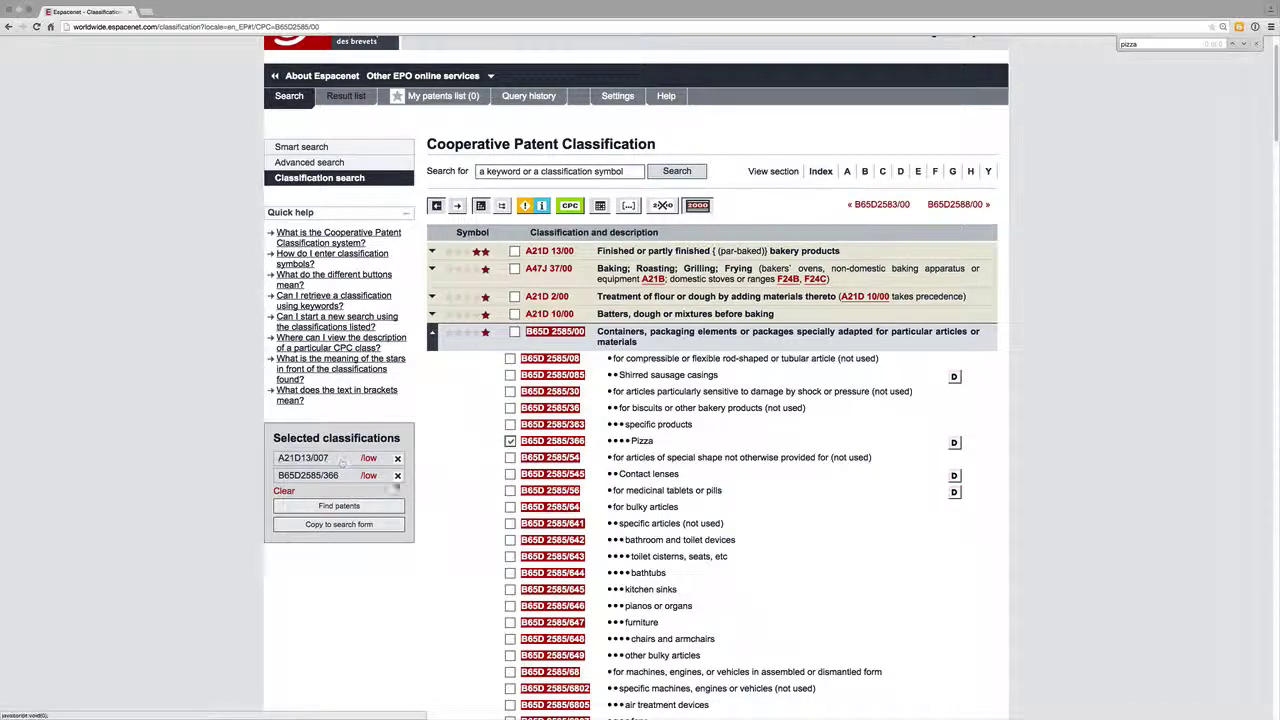
scroll(385, 478, down, 3)
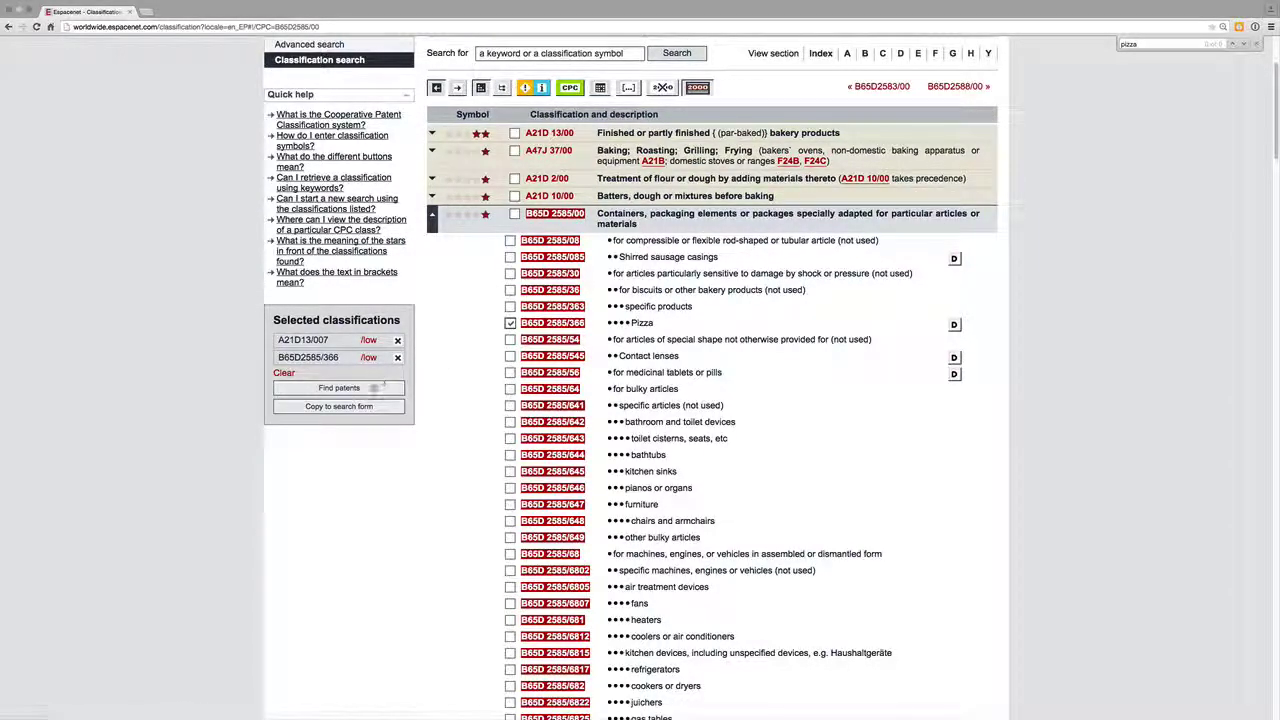
click(377, 388)
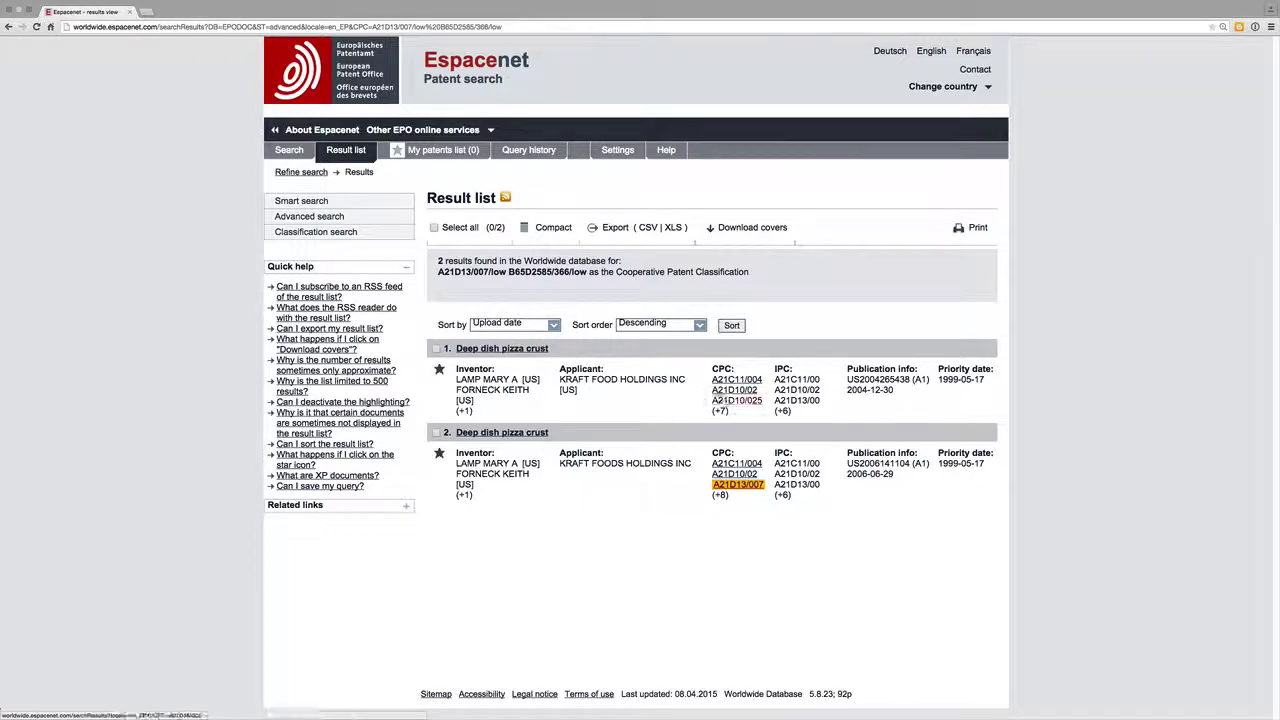
click(532, 349)
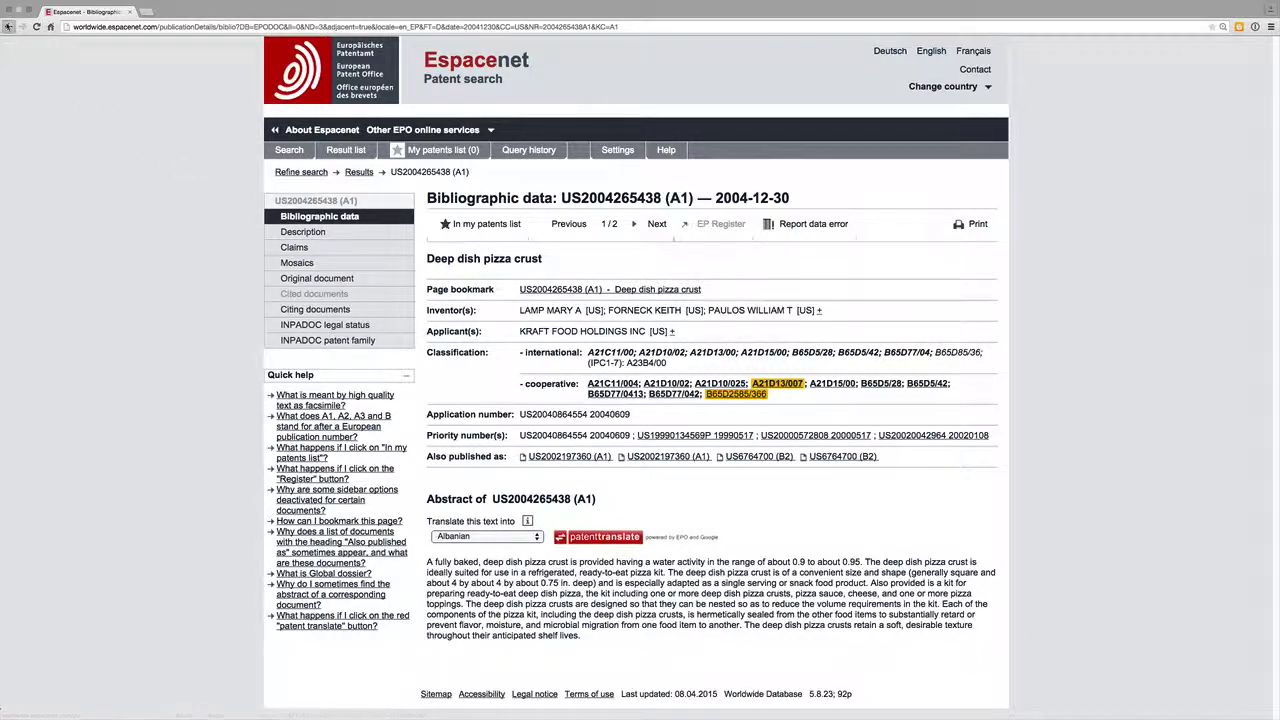
click(8, 26)
click(8, 26)
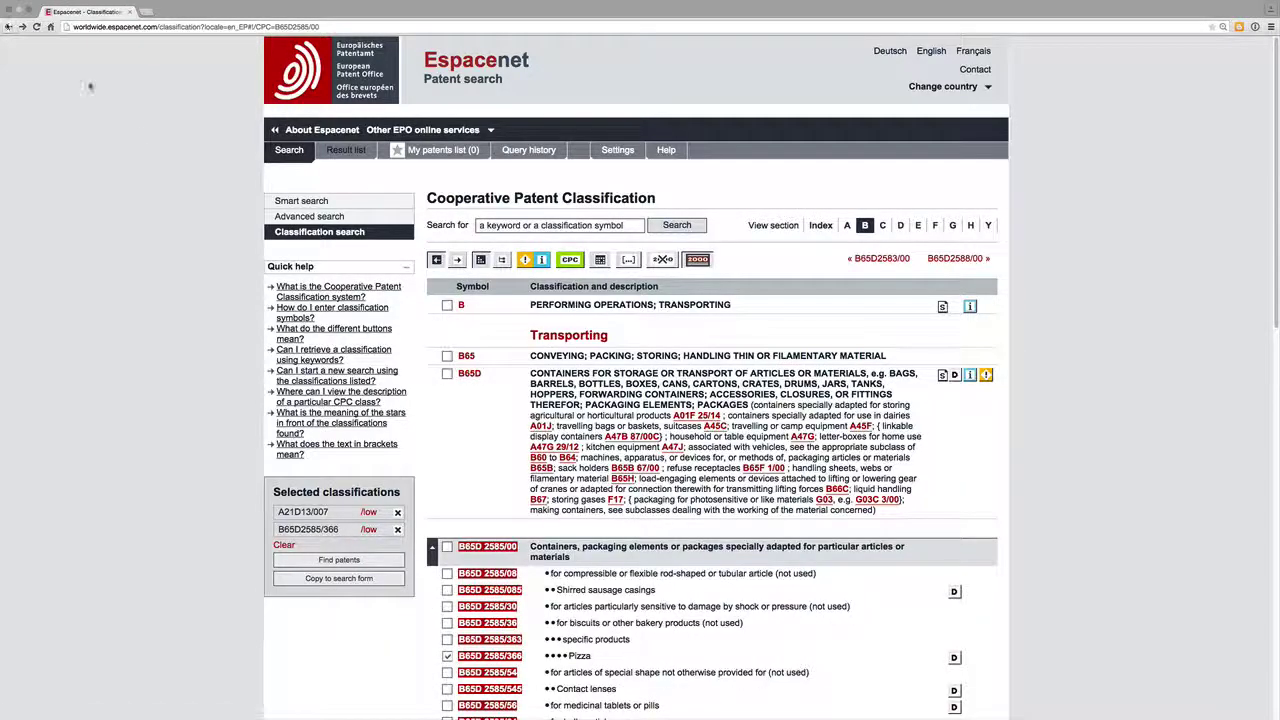
Search classifications for 'pizza dough' and remove A21D13/007 and B65D2585/366 from the selection
scroll(489, 467, down, 1)
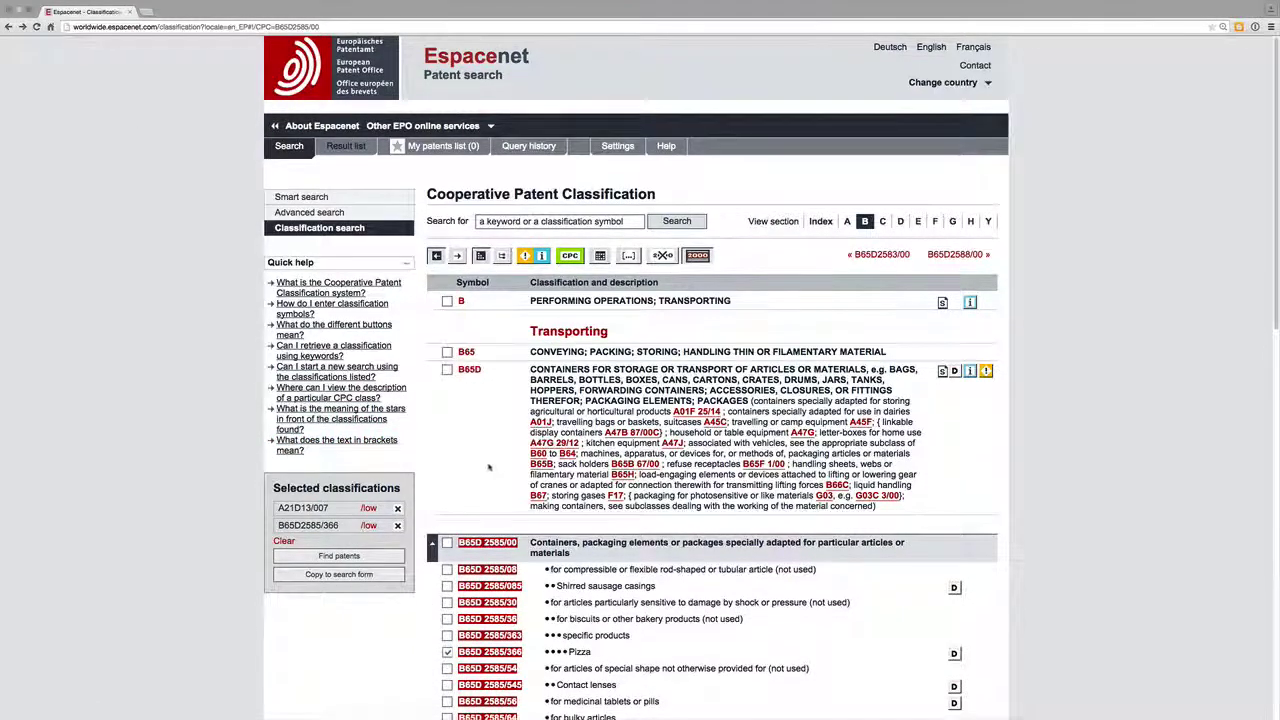
scroll(489, 467, down, 5)
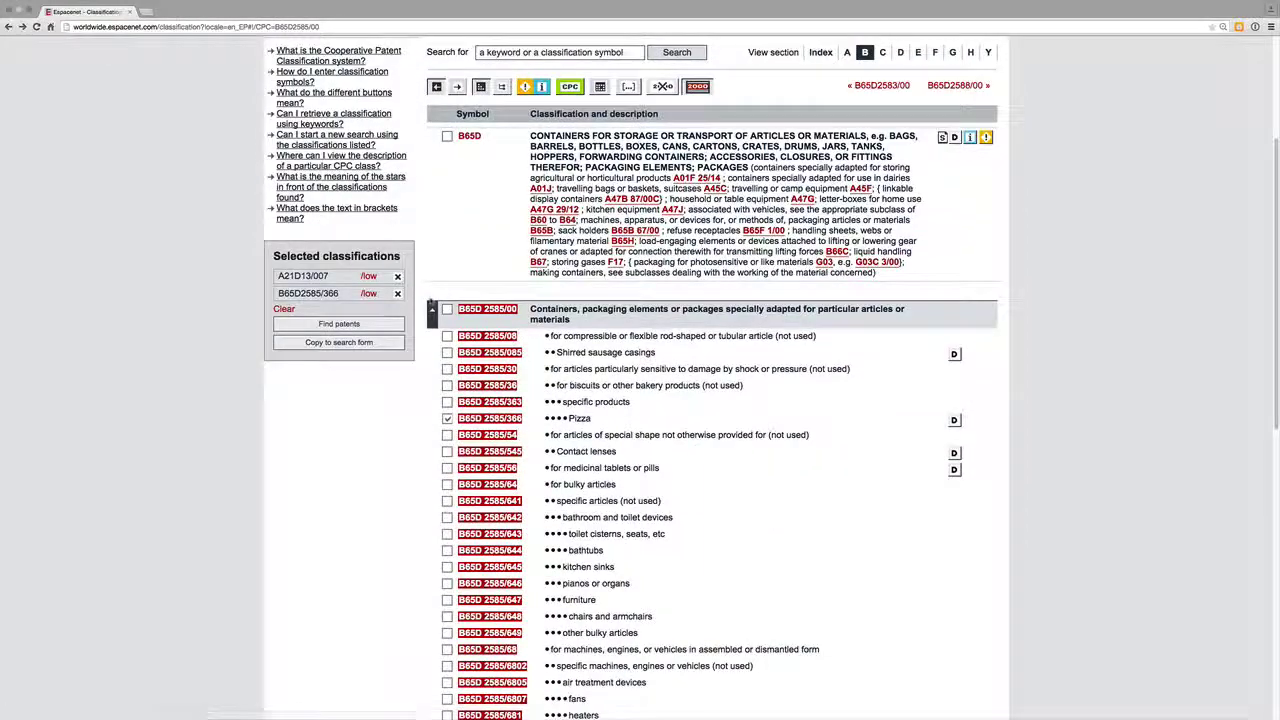
scroll(478, 292, up, 5)
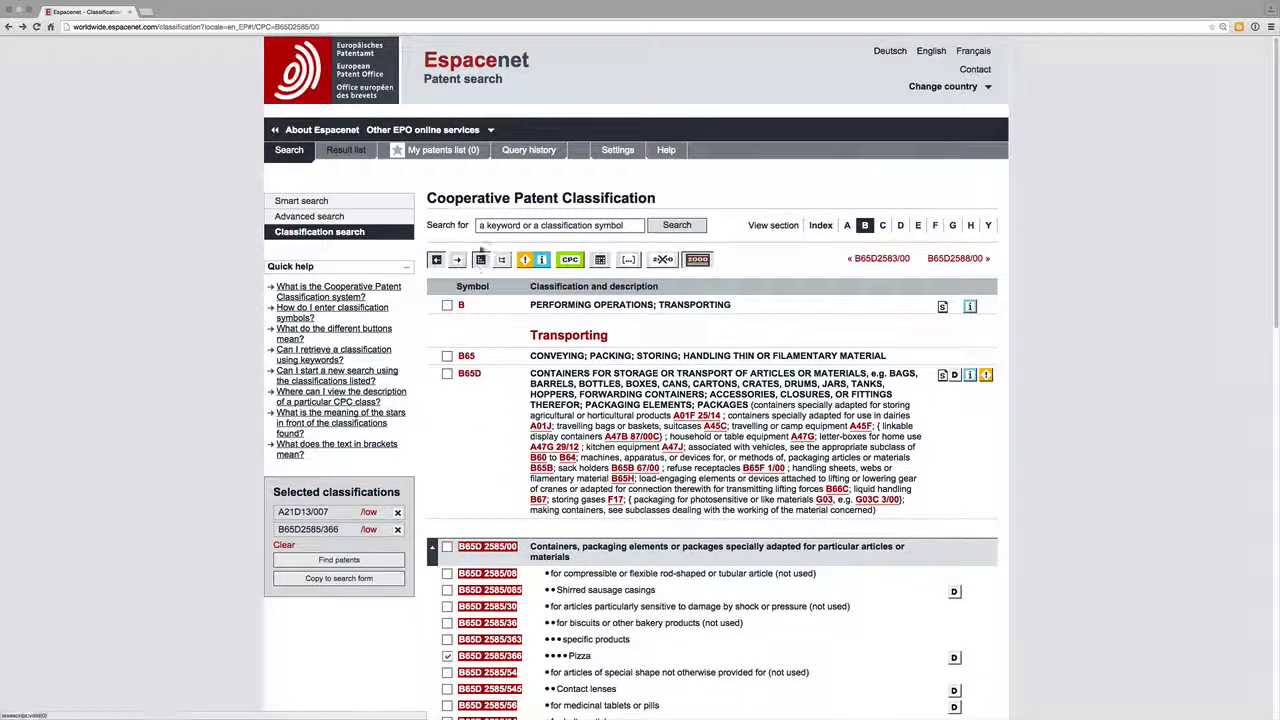
click(479, 225)
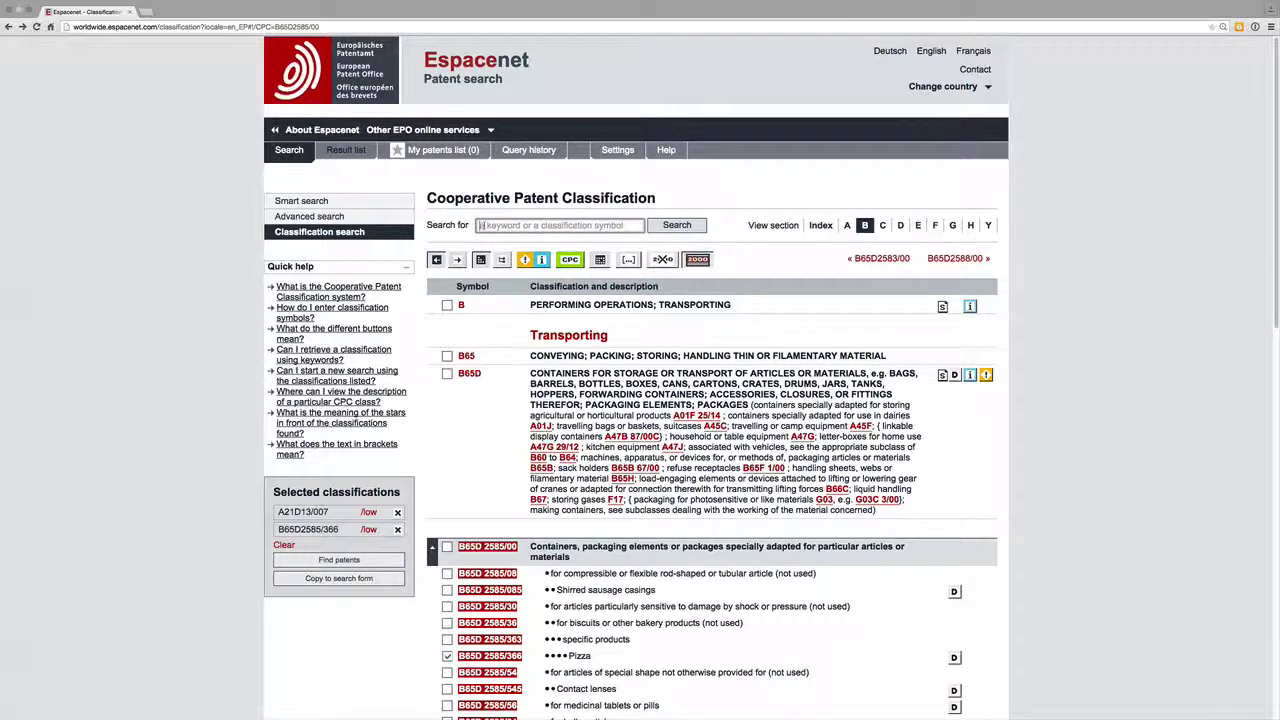
text(pi)
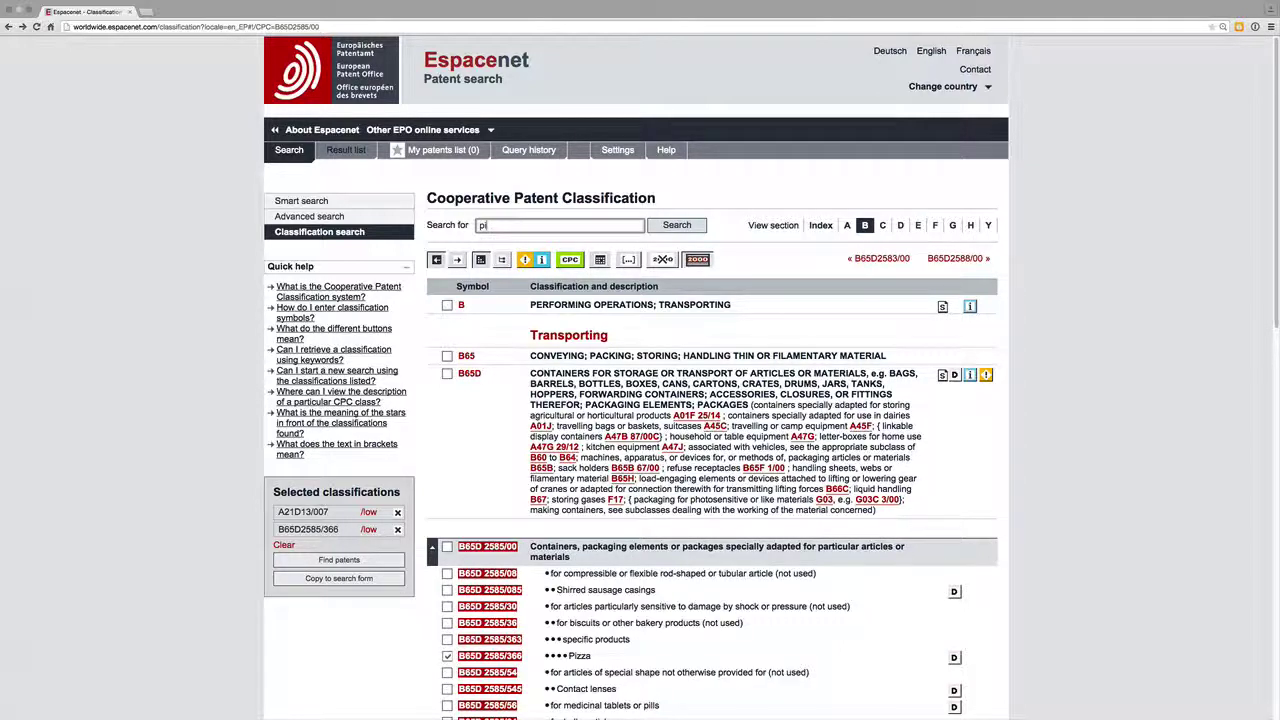
text(zza dough)
key(Return)
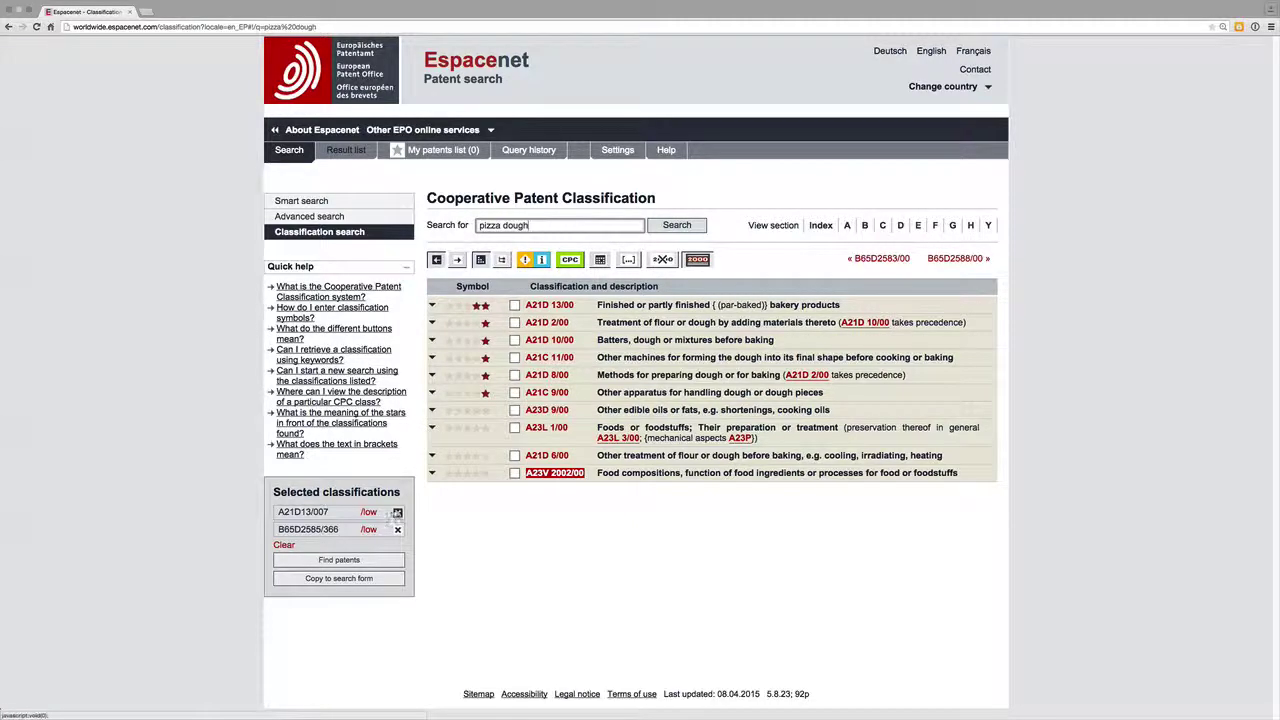
click(397, 512)
click(397, 512)
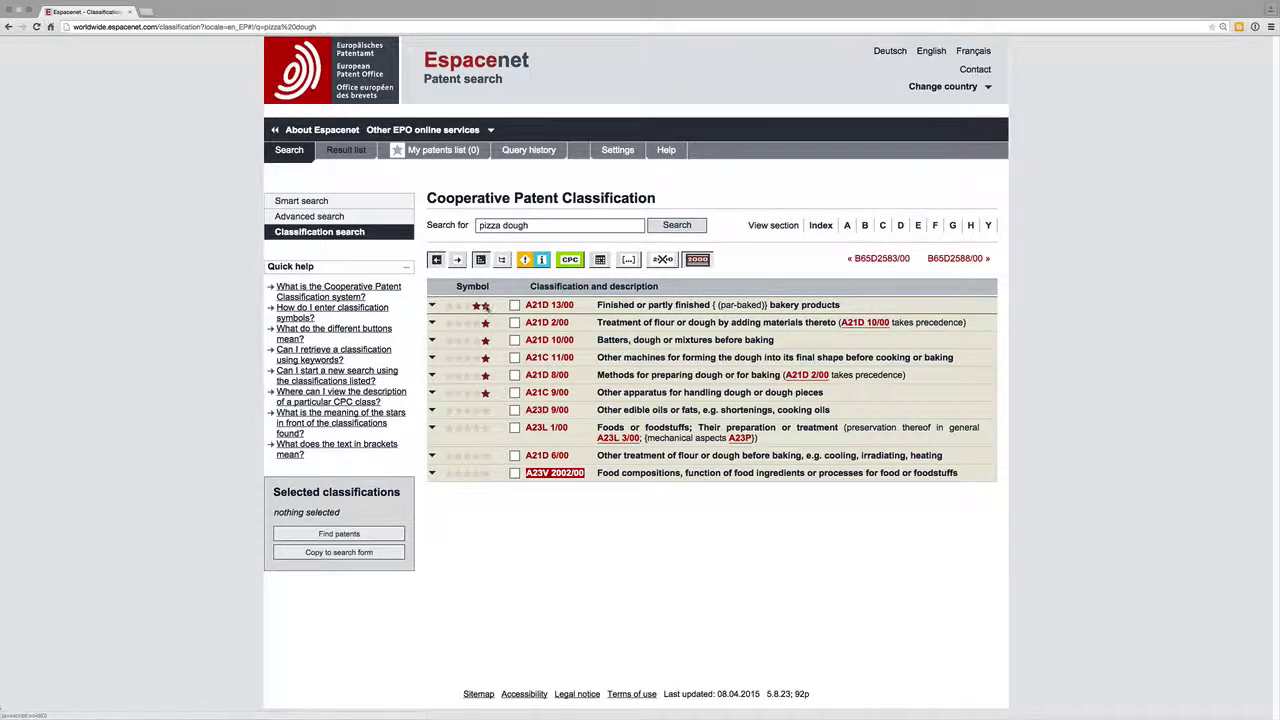
Expand the A21D 13/00 bakery group, select the Pizza class A21D 13/007, and return to the list
click(553, 306)
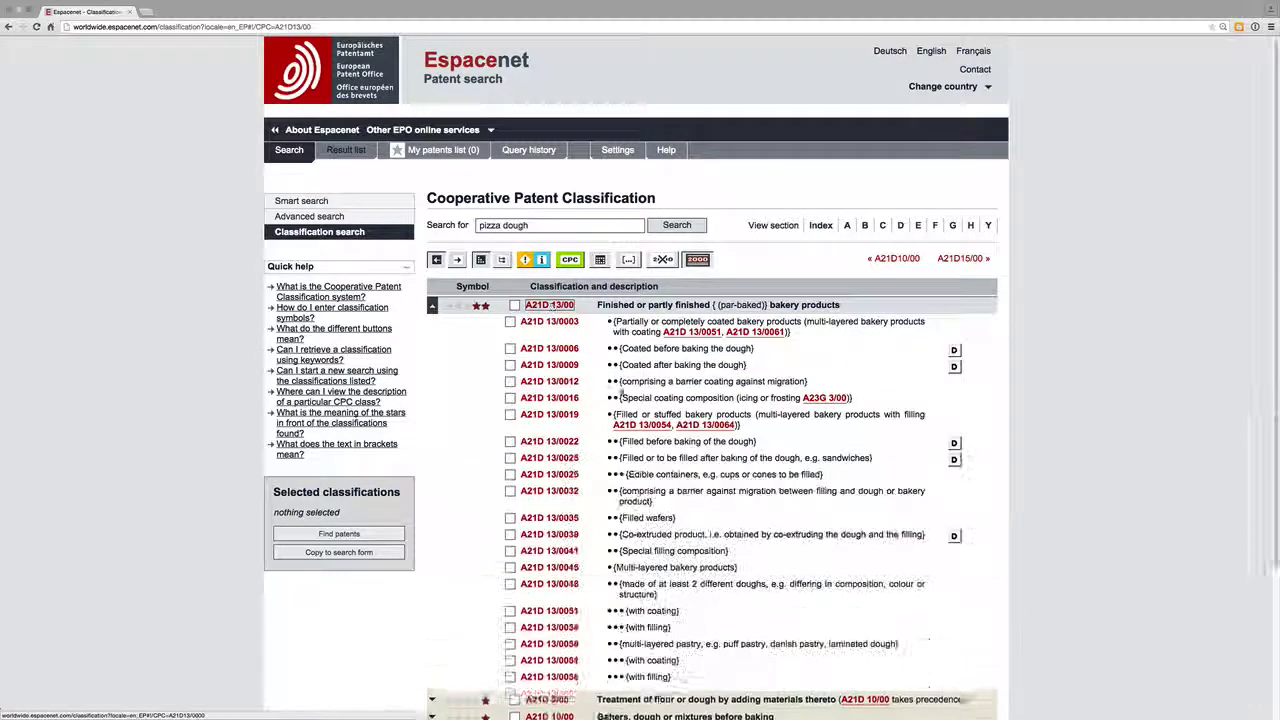
scroll(608, 413, down, 2)
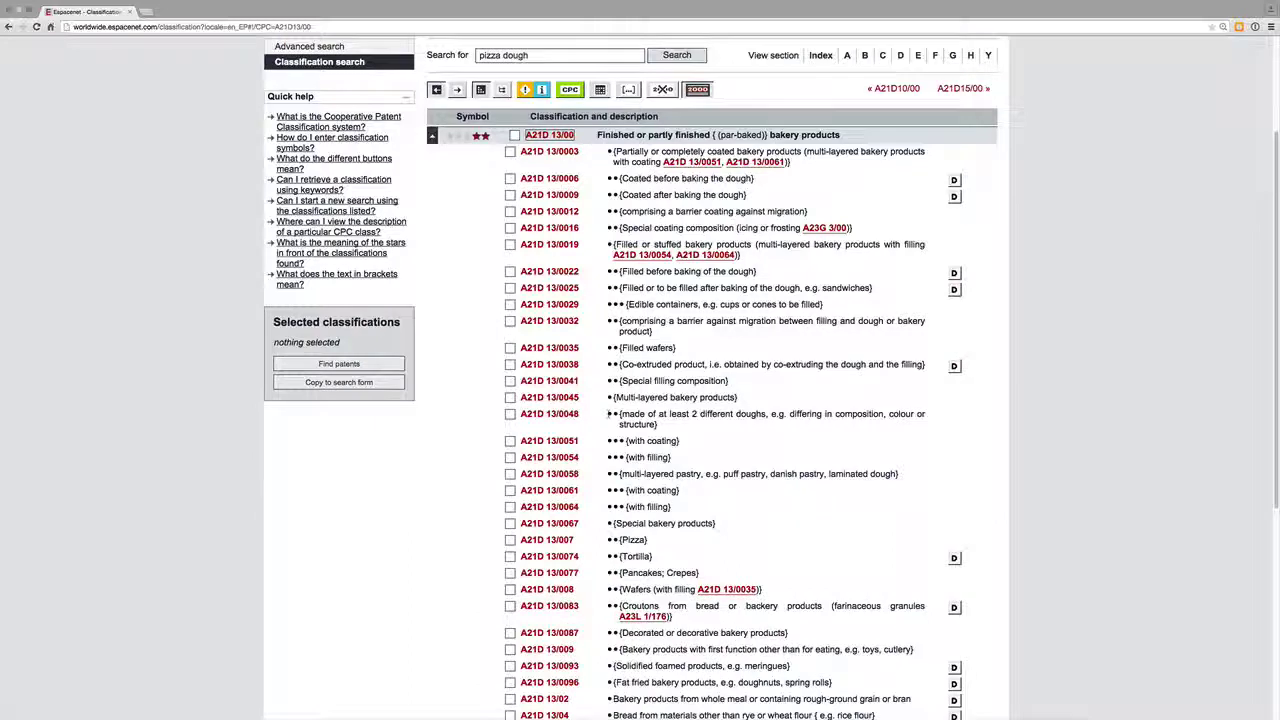
click(510, 540)
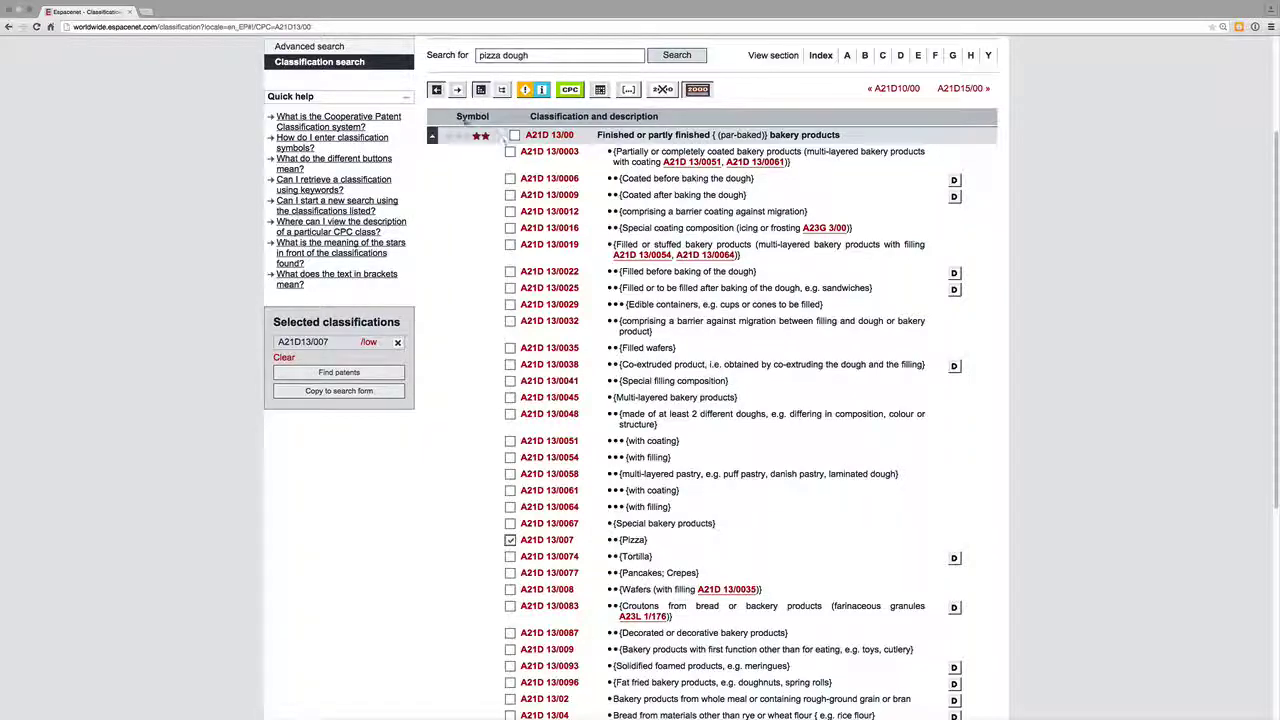
scroll(487, 196, up, 1)
scroll(487, 196, up, 3)
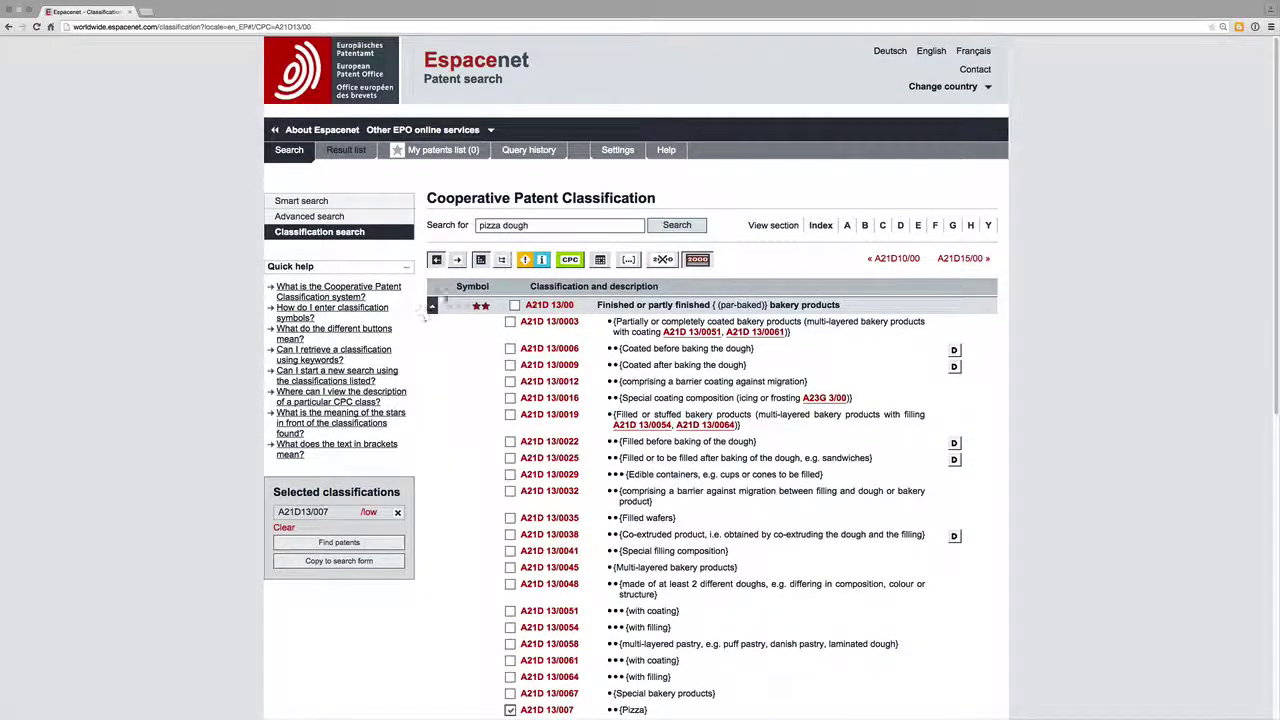
click(8, 26)
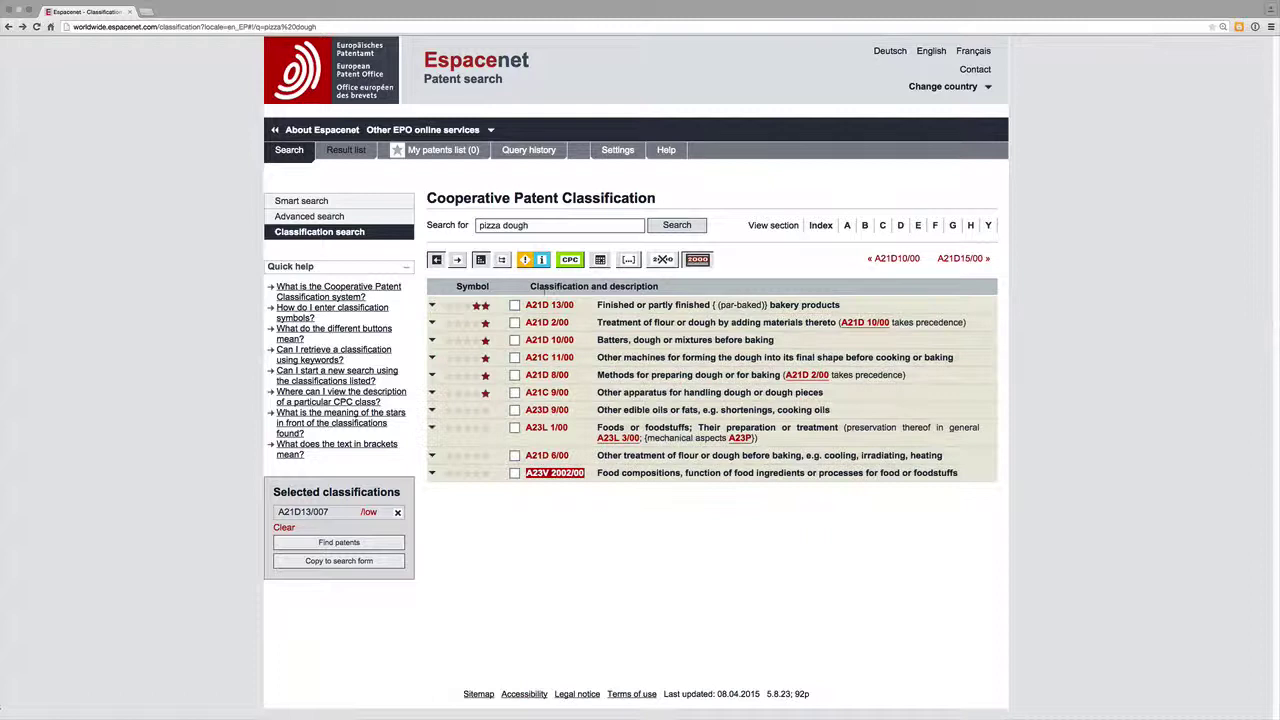
Add A21D 13/00, A21D 2/00 and A21D 10/00 to the chosen classifications and list the 11 matching patents
click(514, 305)
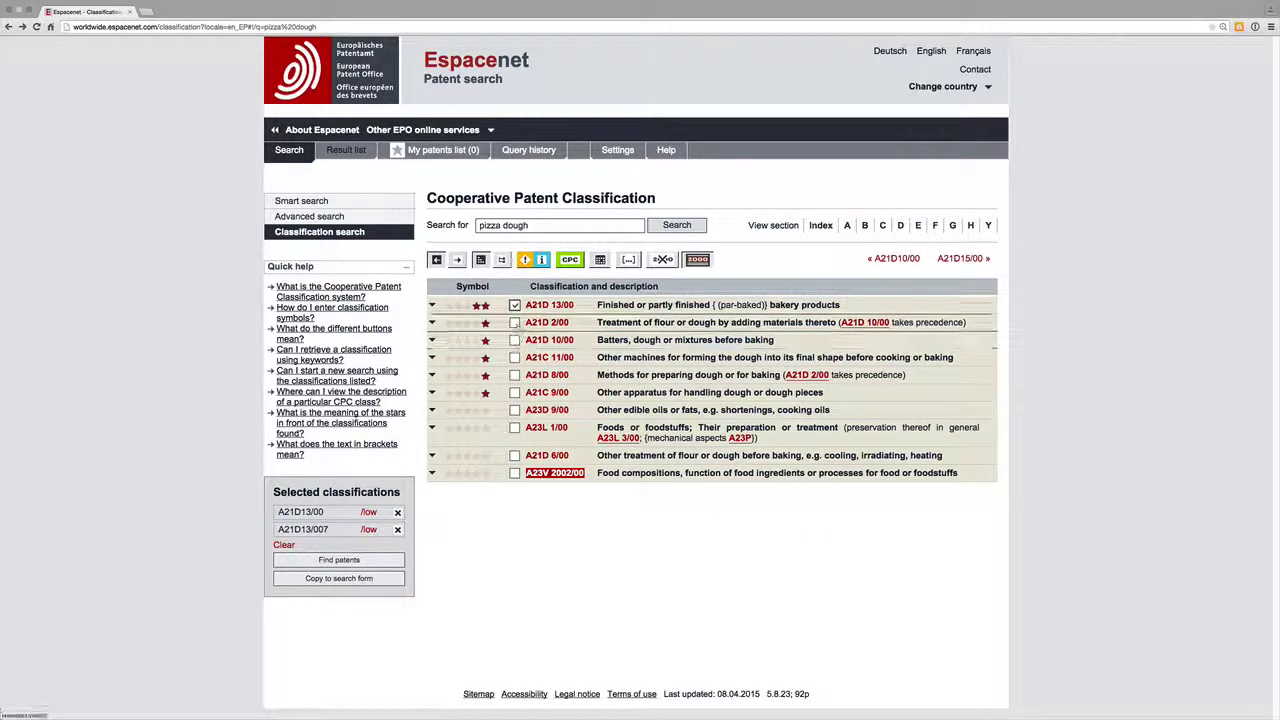
click(514, 322)
click(514, 340)
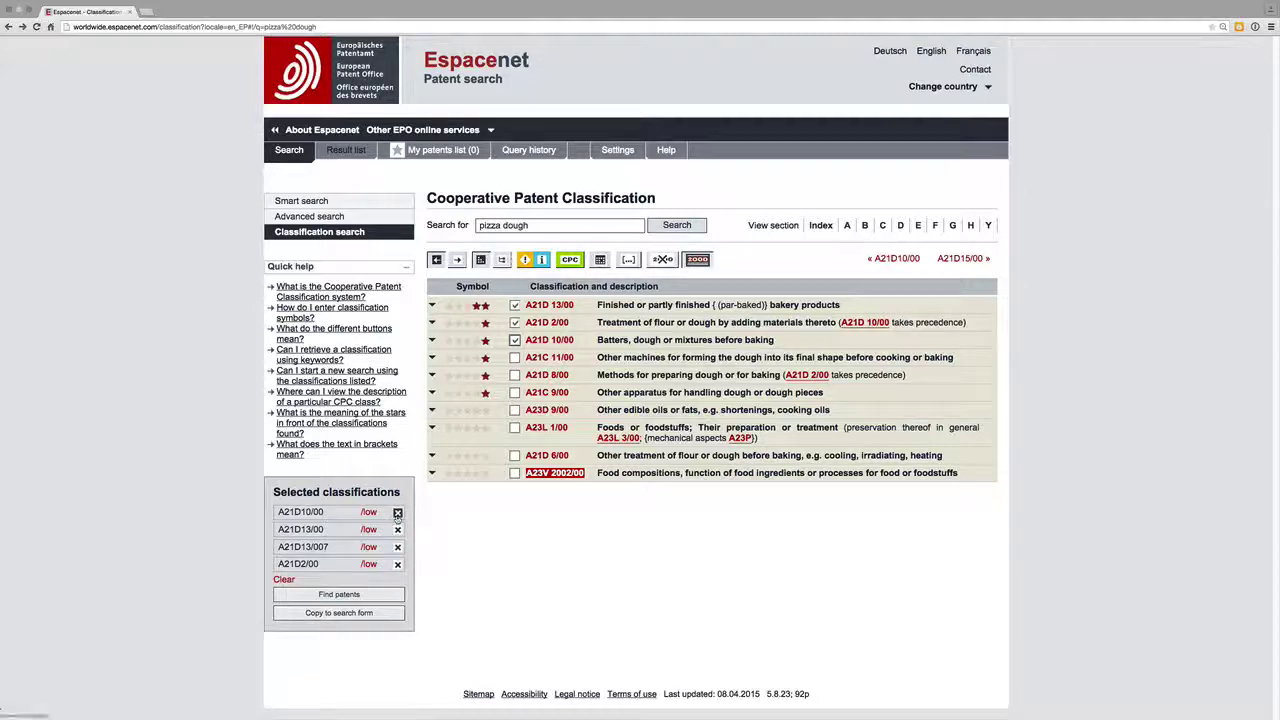
click(339, 594)
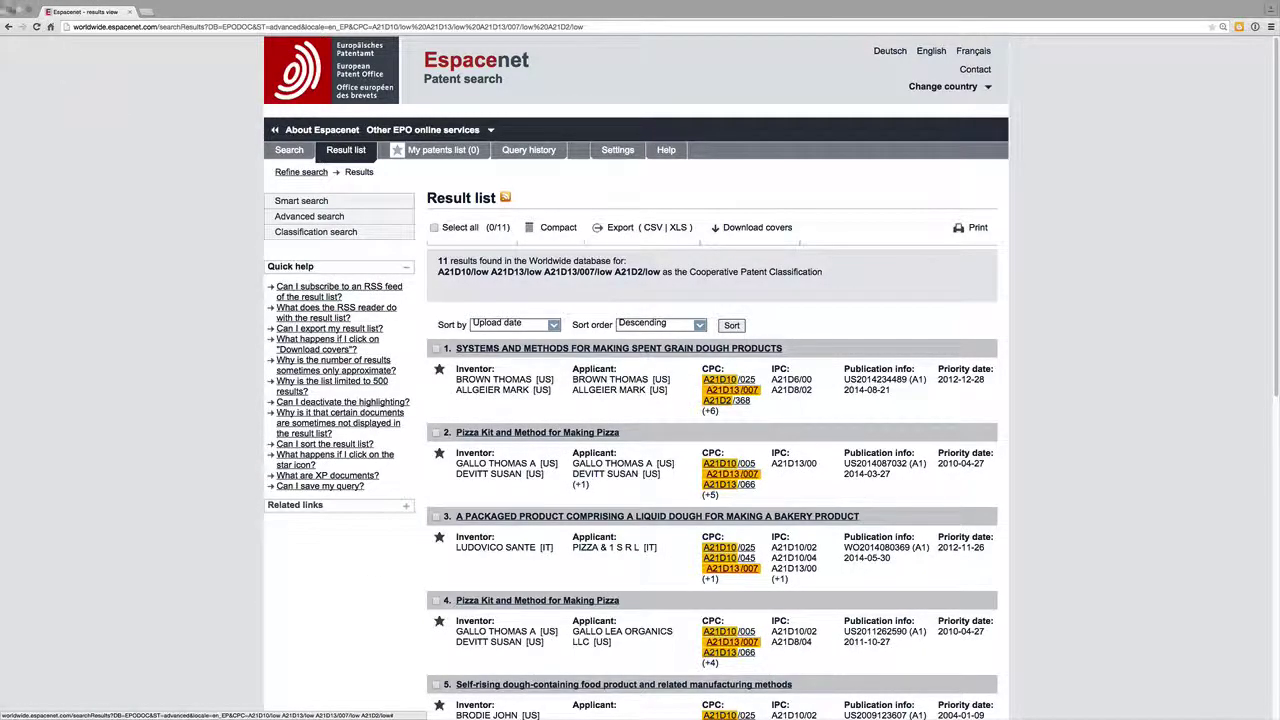
Go back from the 11-patent list to the 'pizza dough' classification page
click(8, 26)
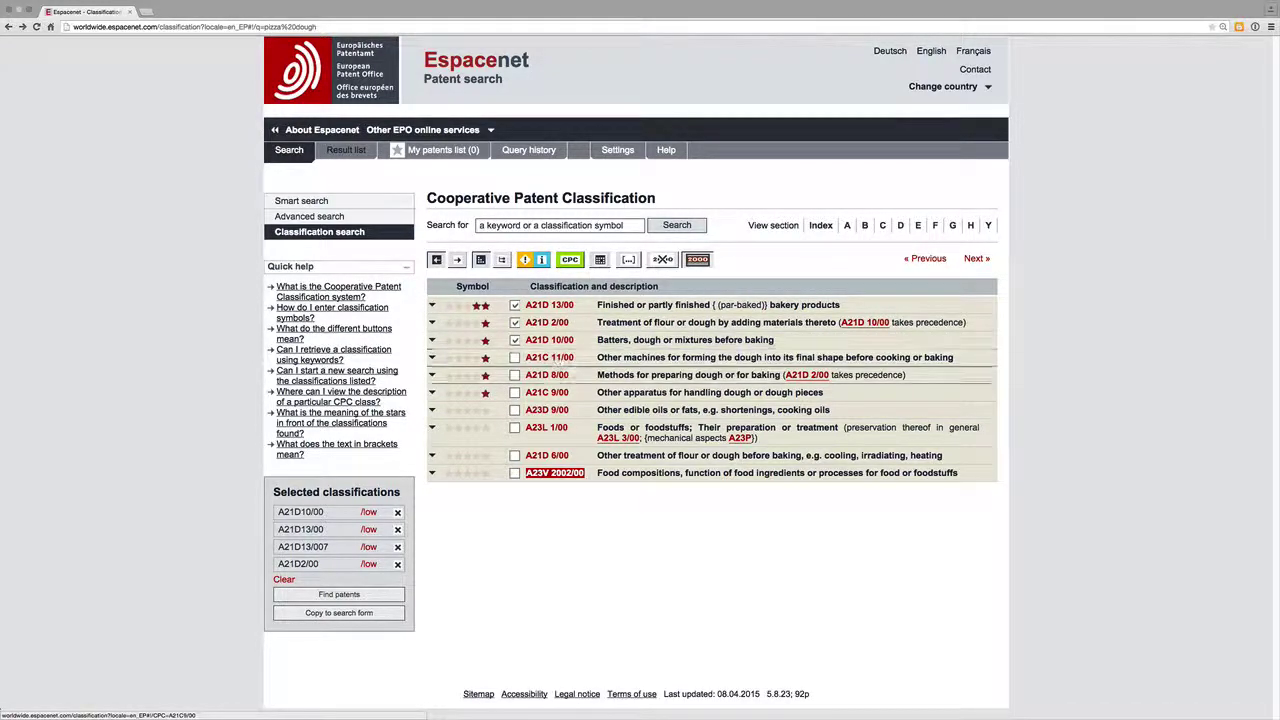
Advanced-search 'pizza' in title or abstract with CPC 'A21D or A21C', getting about 845 results
click(316, 218)
scroll(573, 552, down, 3)
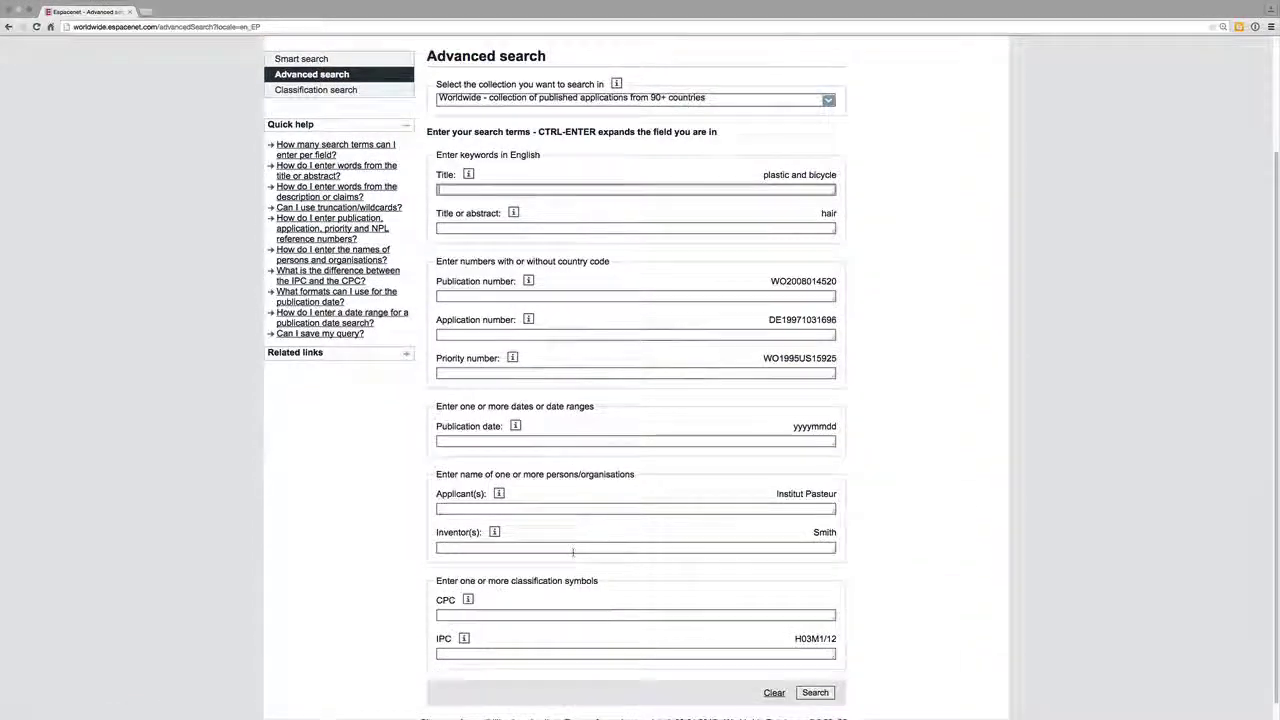
scroll(573, 552, down, 1)
click(466, 597)
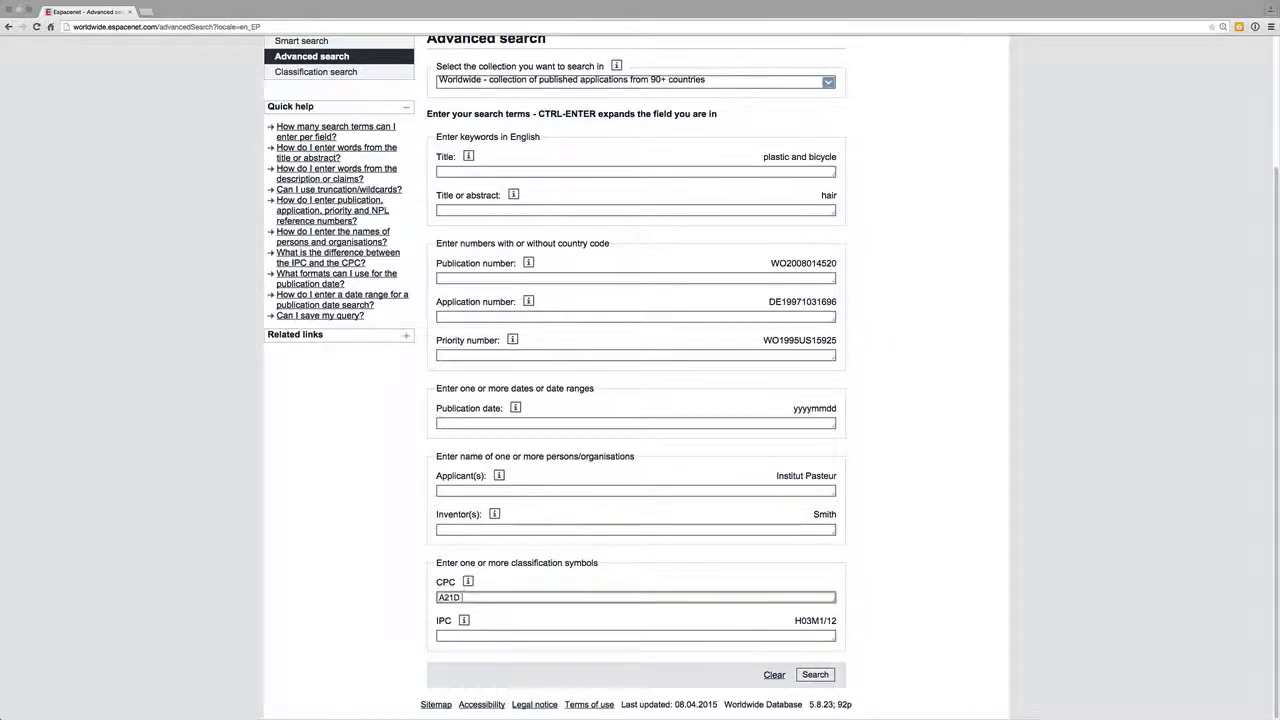
text(A21D or A21C)
click(466, 209)
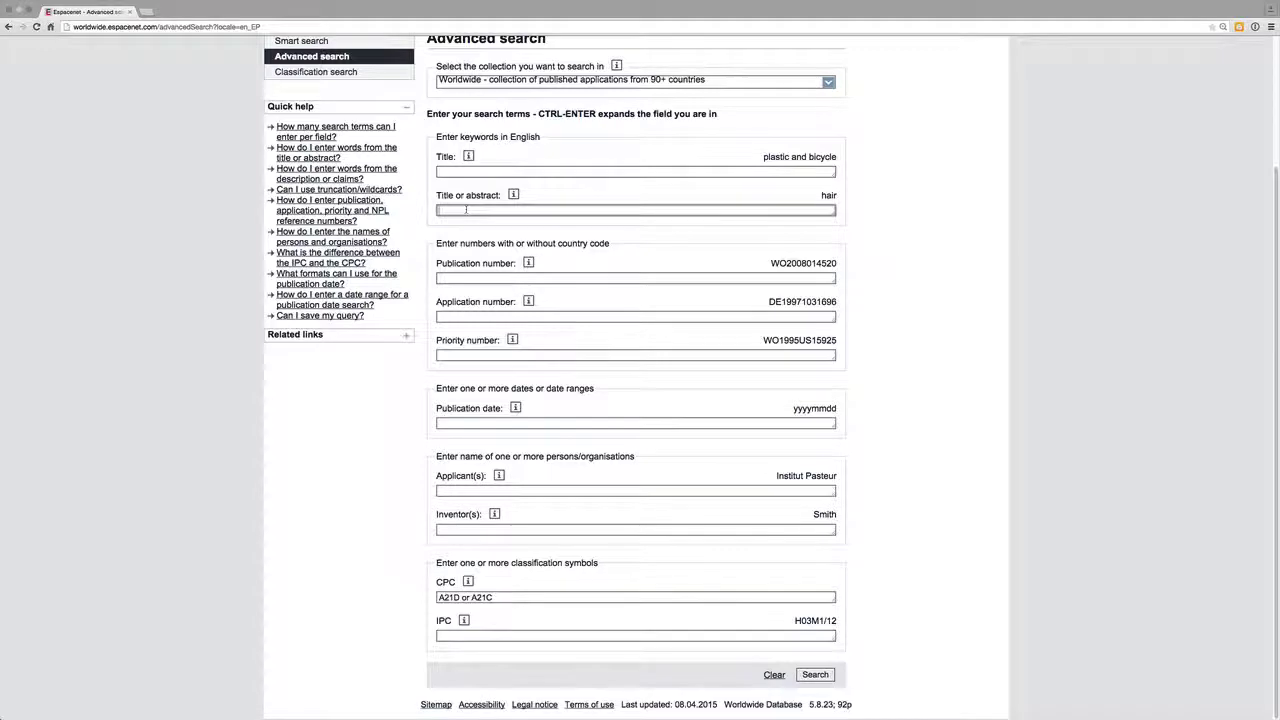
text(pl)
text(zza)
click(815, 675)
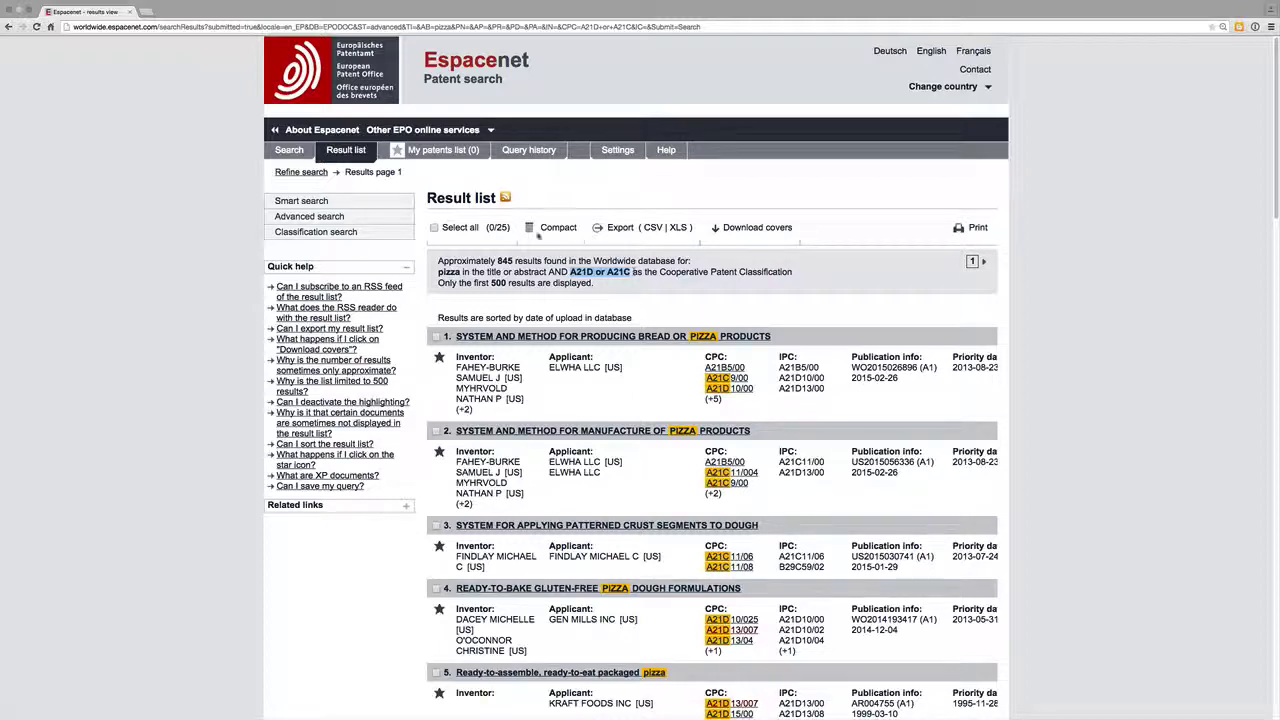
Rerun the pizza search with the CPC field replaced by C12N, finding one yeast patent
click(8, 26)
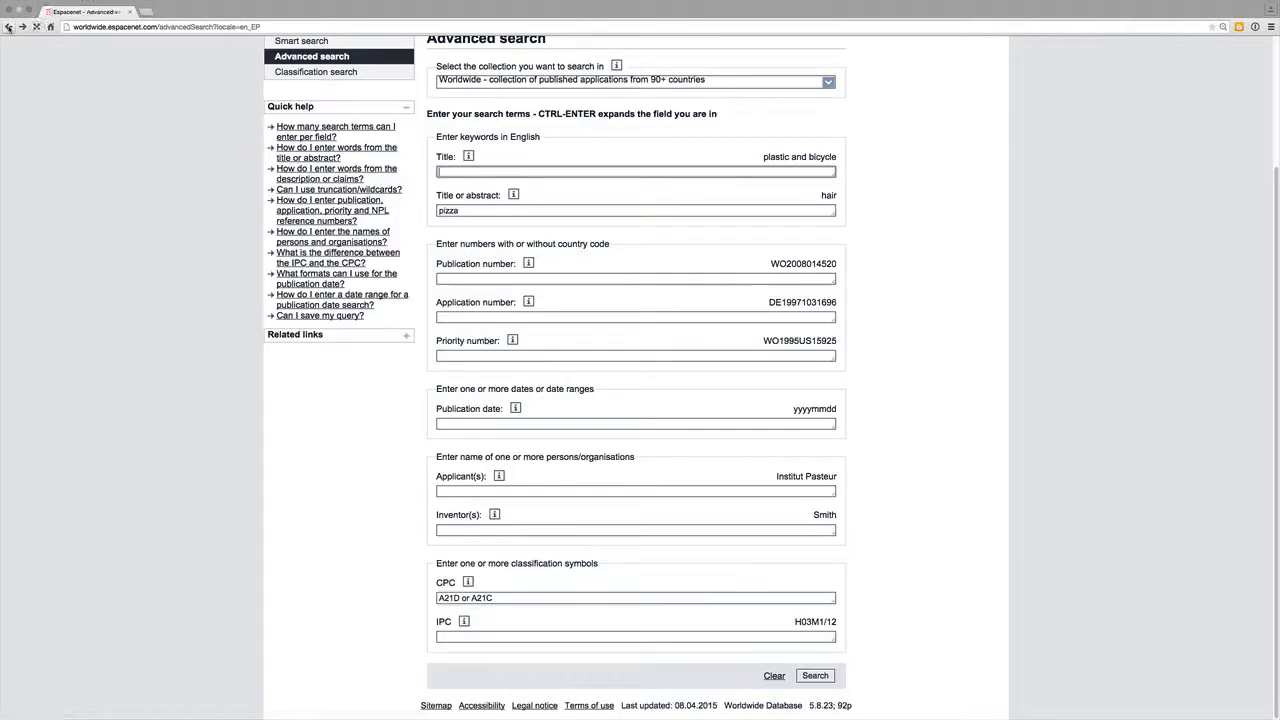
click(538, 598)
triple_click(520, 597)
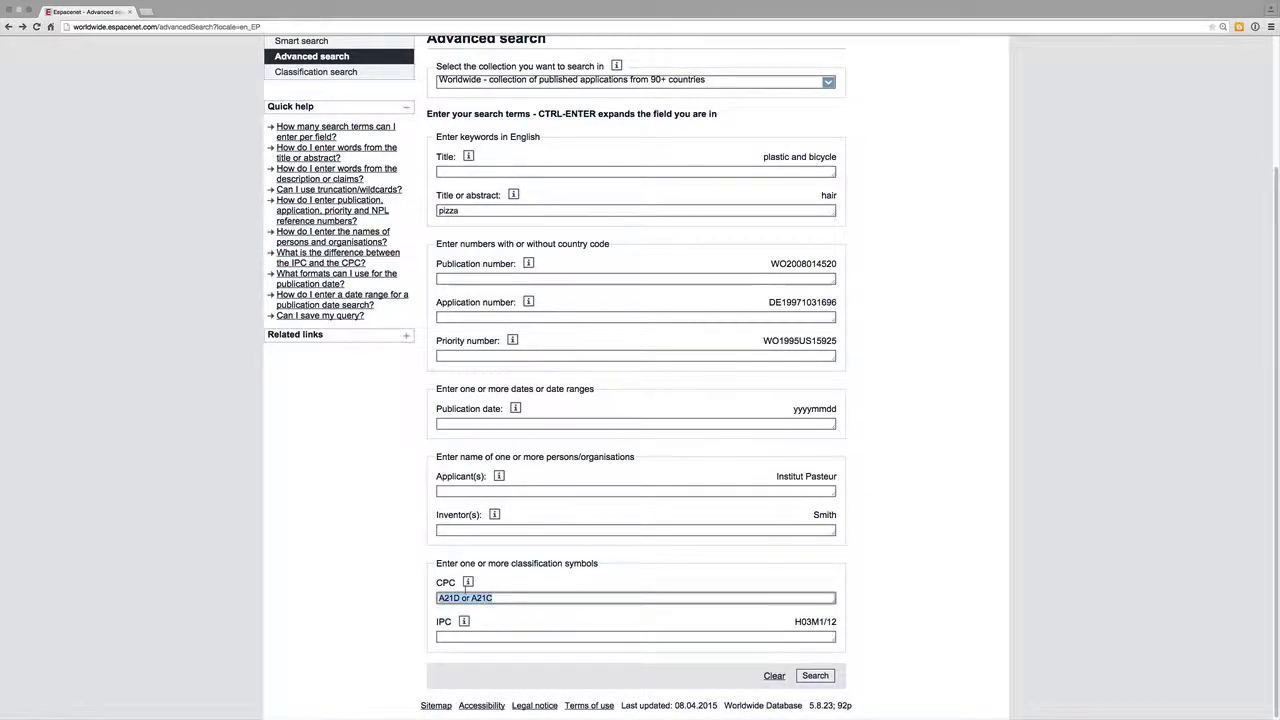
click(520, 597)
key(ctrl+a)
text(C)
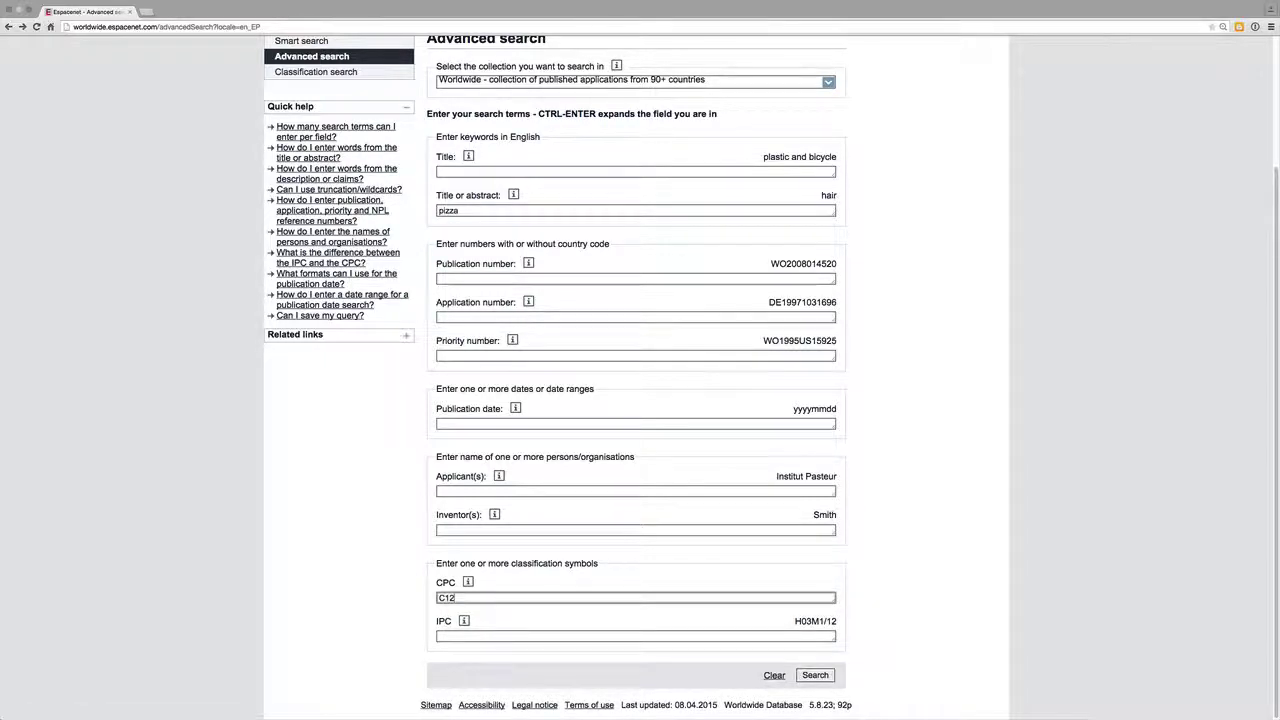
click(827, 676)
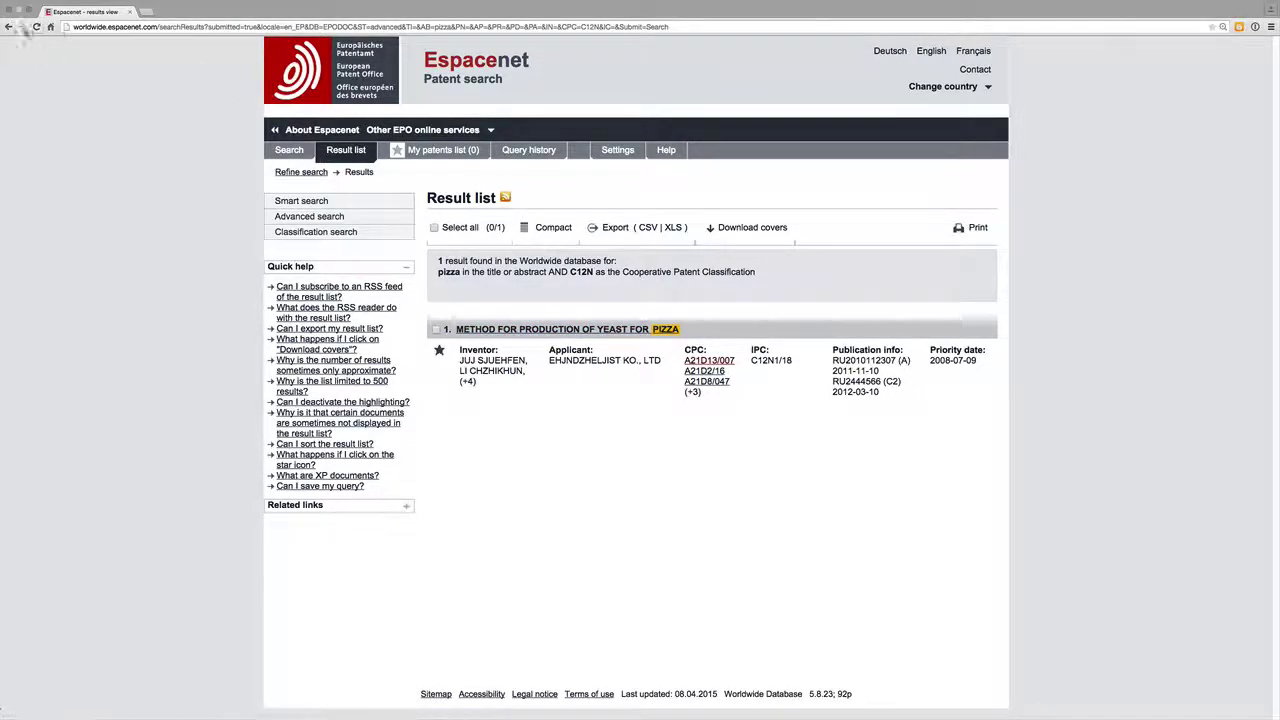
Search pizza with CPC 'A21D or A21C or C12N' and publication date 2014, giving 22 results
key(alt+Left)
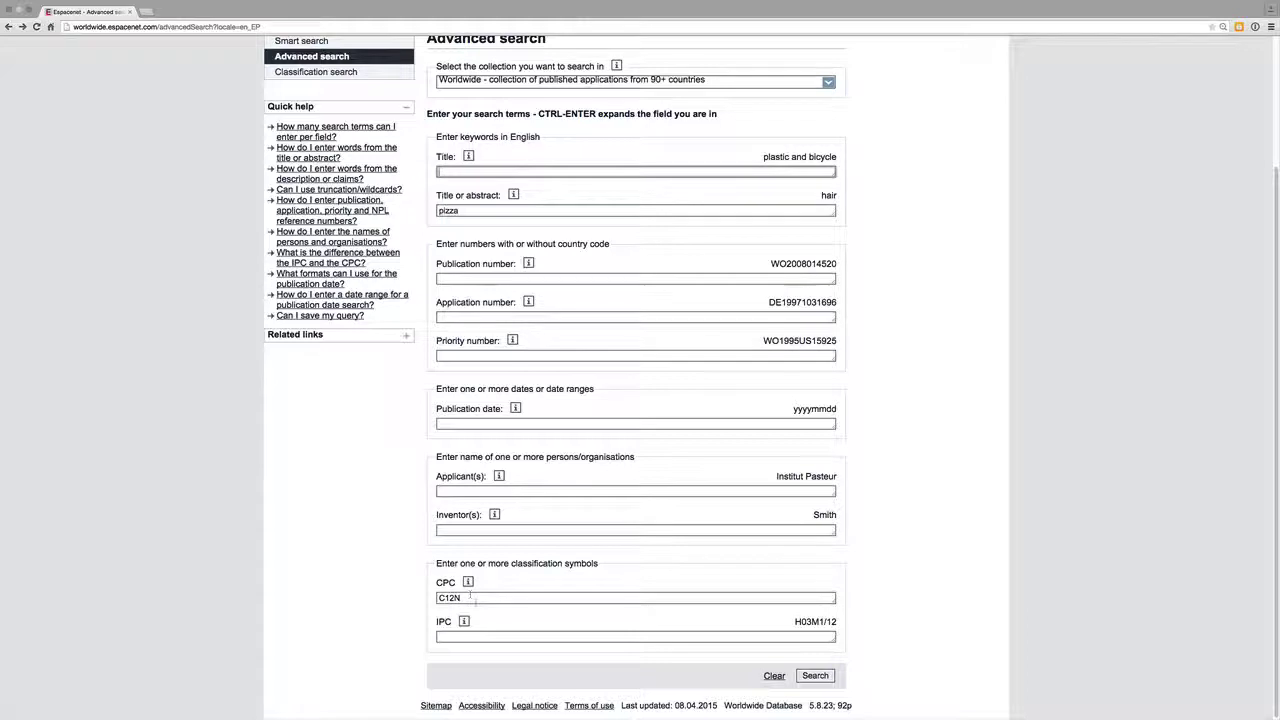
drag(477, 600, 446, 598)
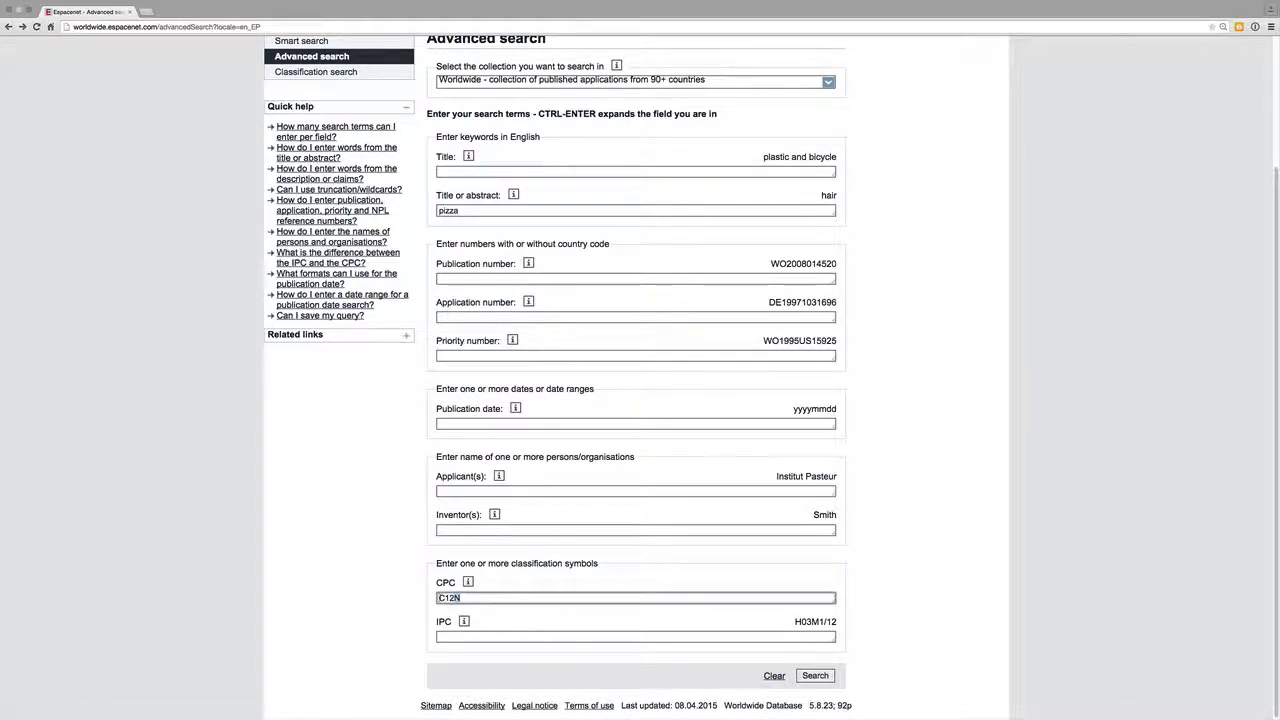
key(Left)
text(A21)
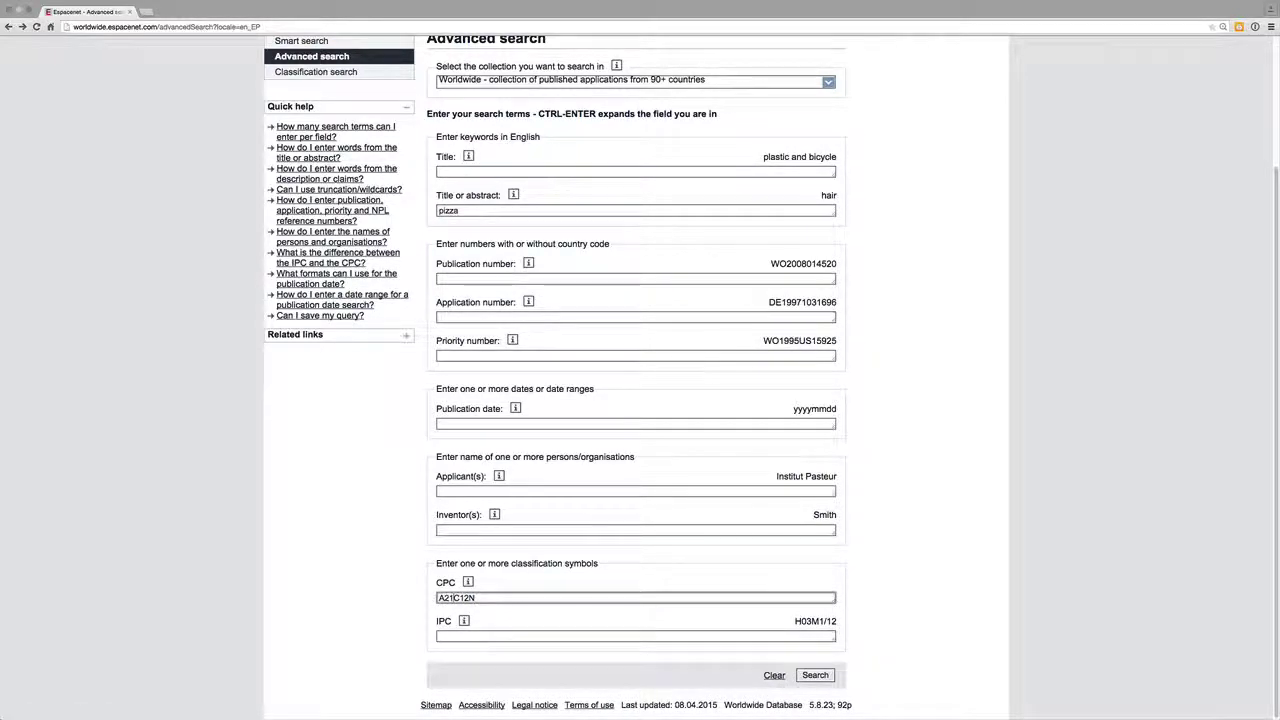
text(D or A21C )
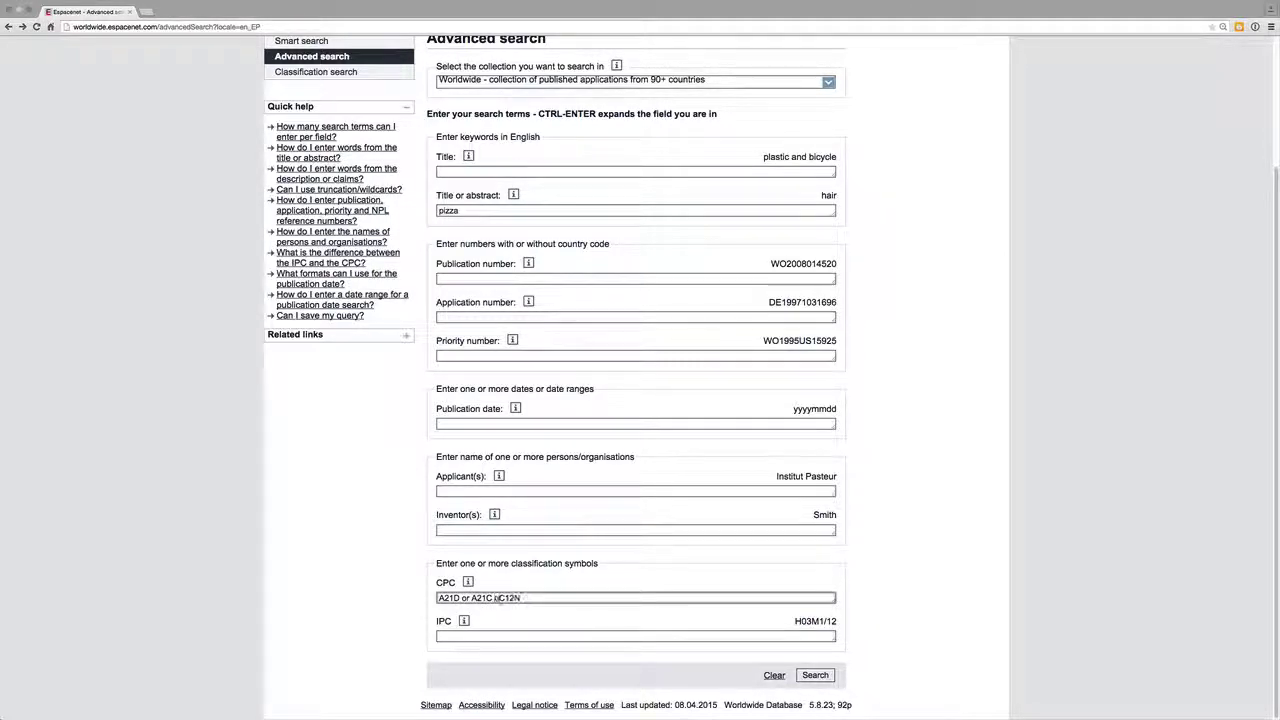
text(or)
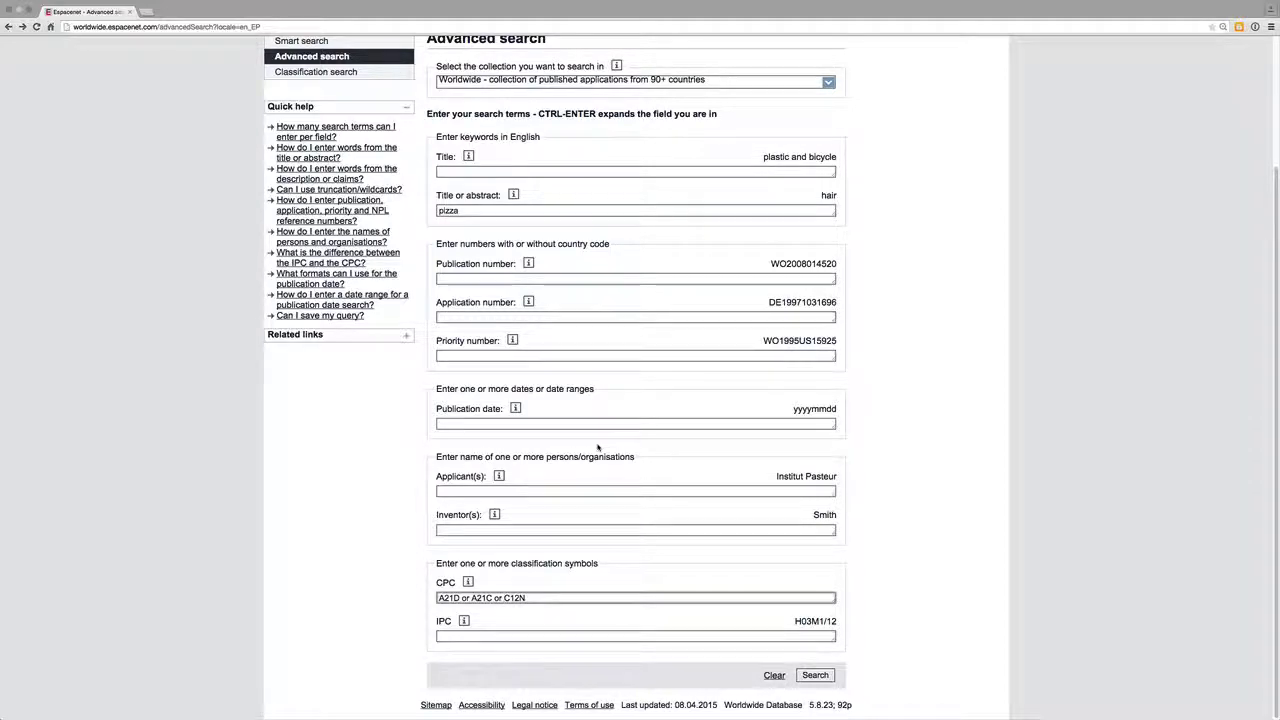
click(471, 423)
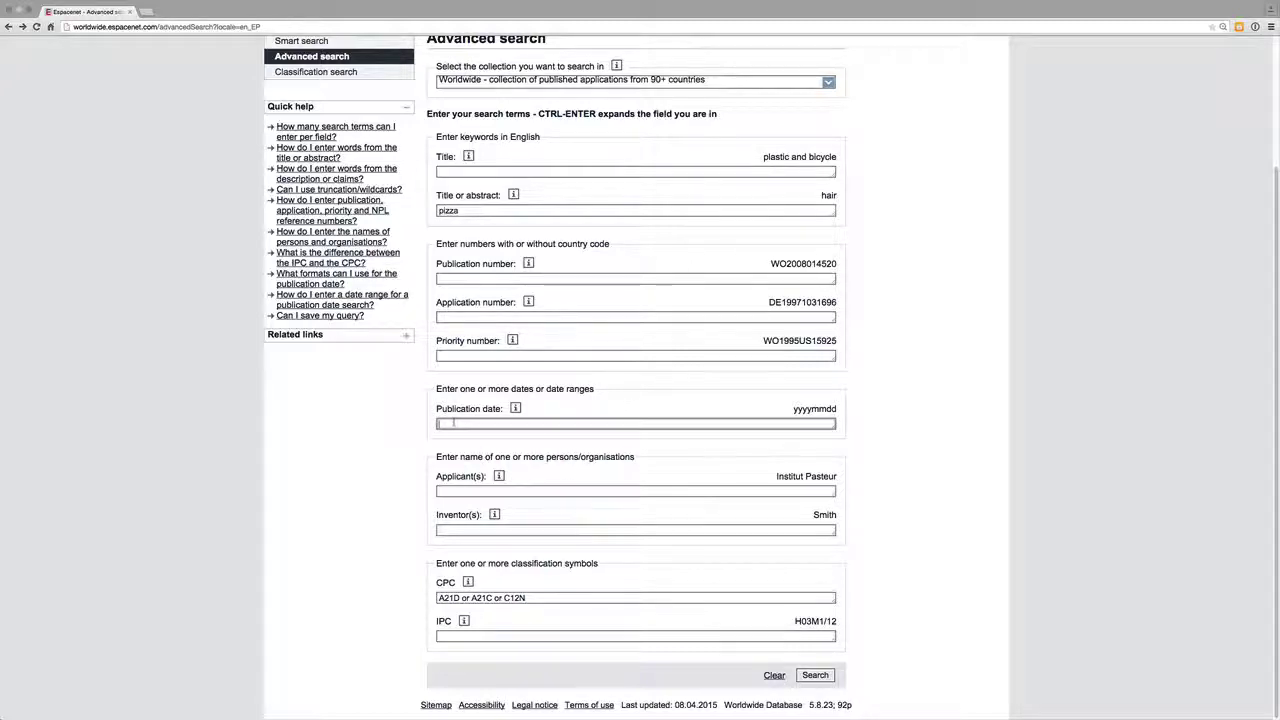
text(2014)
click(816, 676)
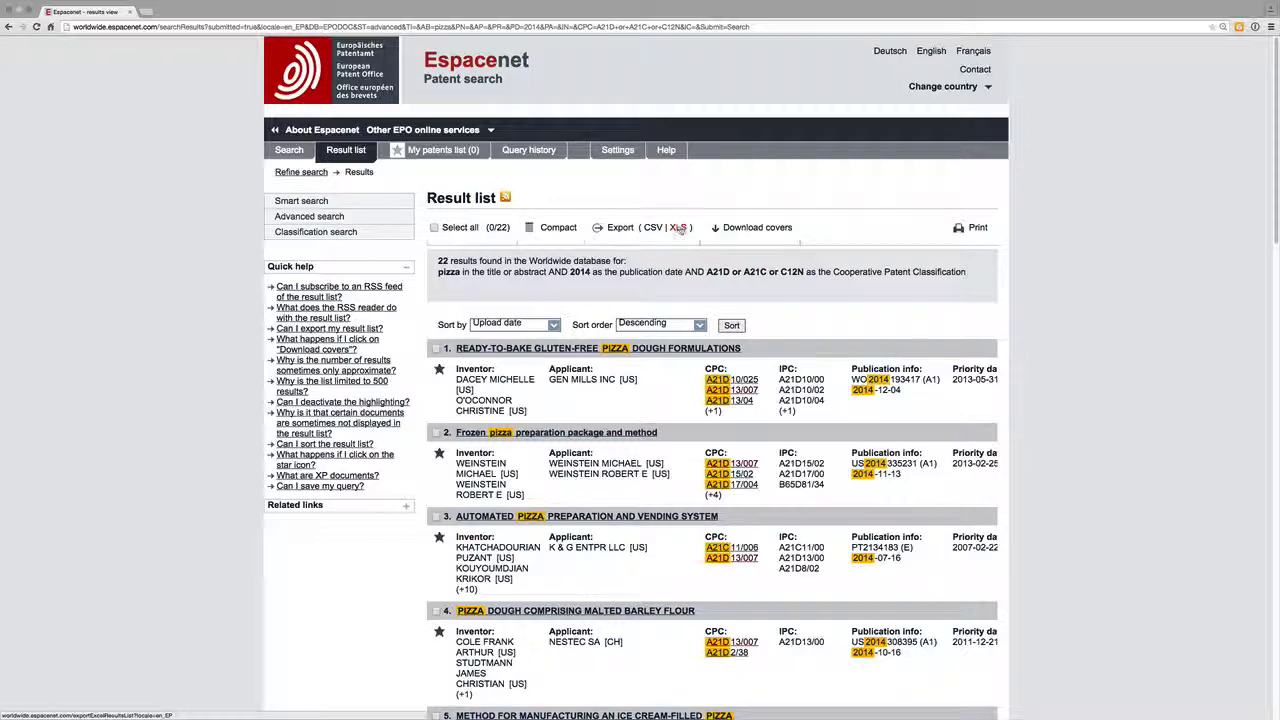
Select all 22 results, then go to the Cooperative Patent Classification page
click(441, 229)
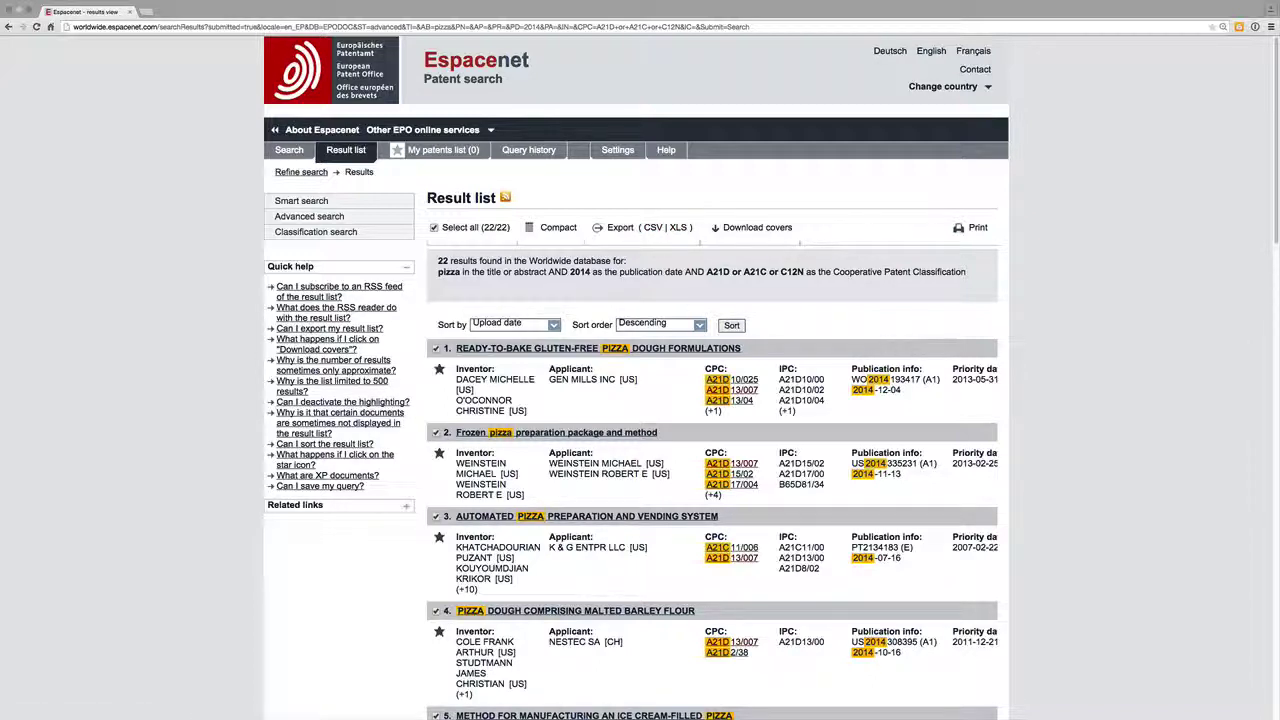
click(315, 231)
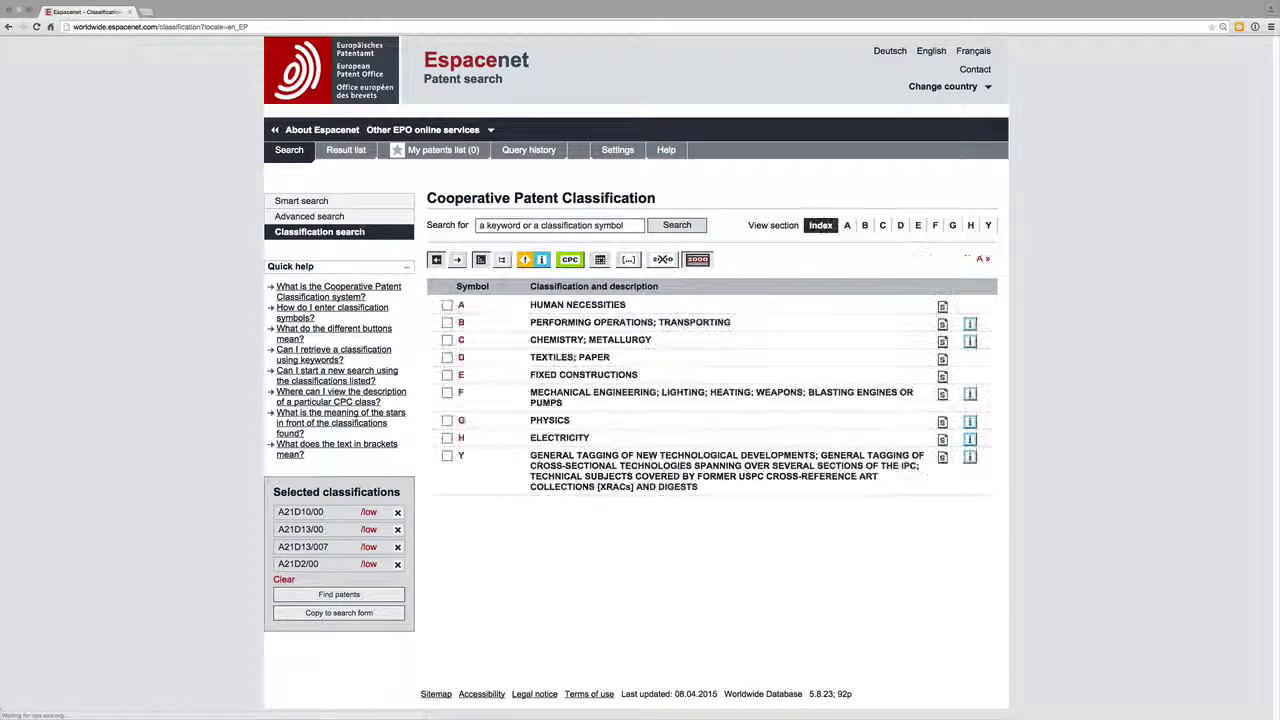
Bring up the blank Advanced search form and scroll through its empty fields
click(320, 216)
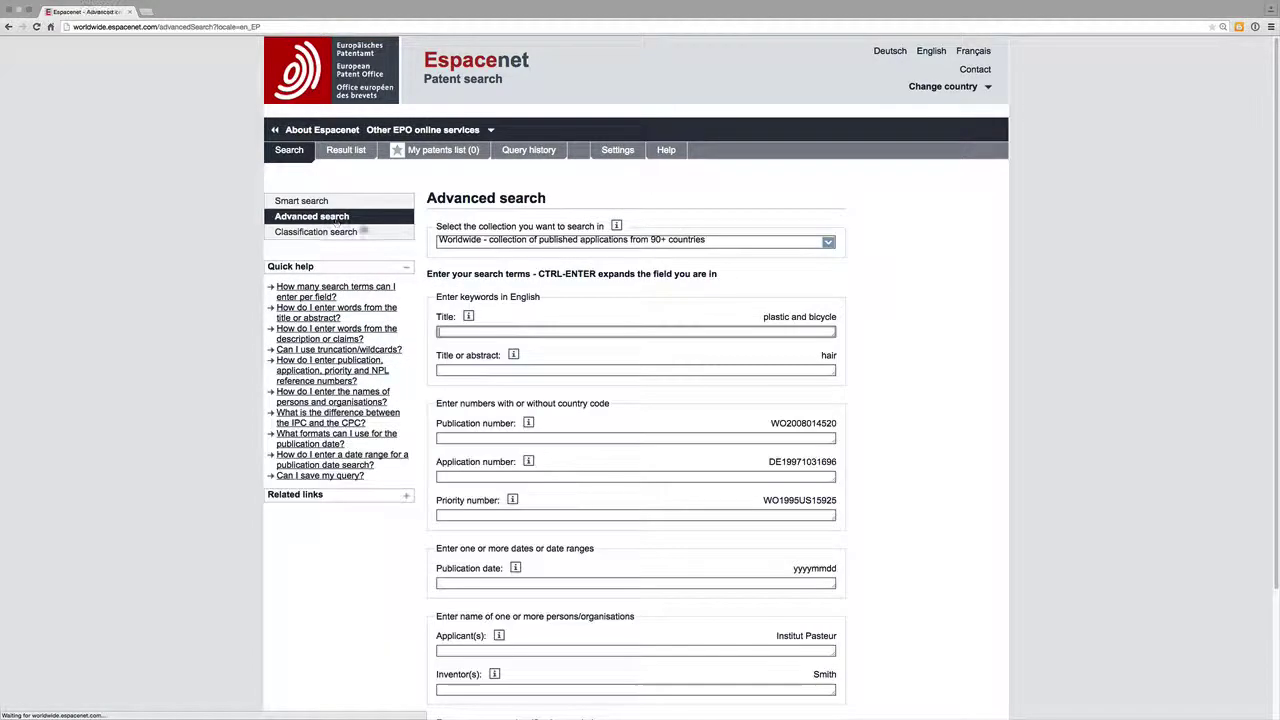
scroll(726, 531, down, 4)
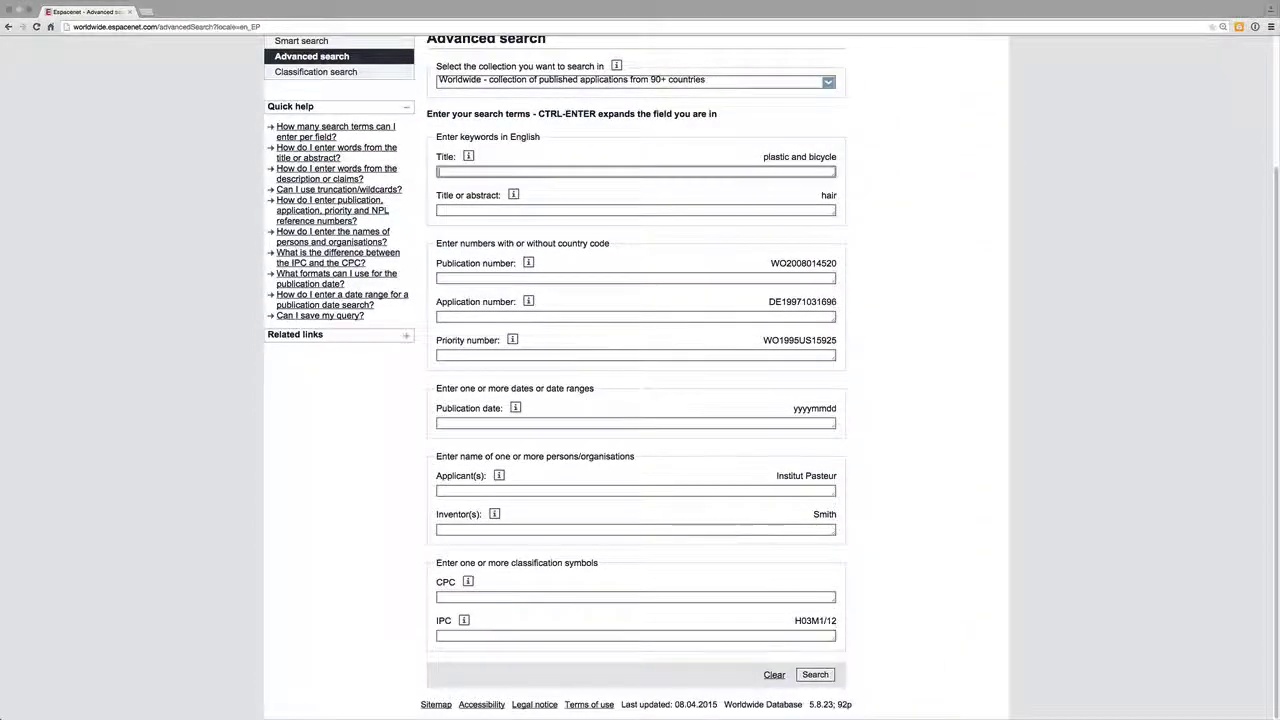
mouse_move(464, 620)
scroll(651, 573, up, 1)
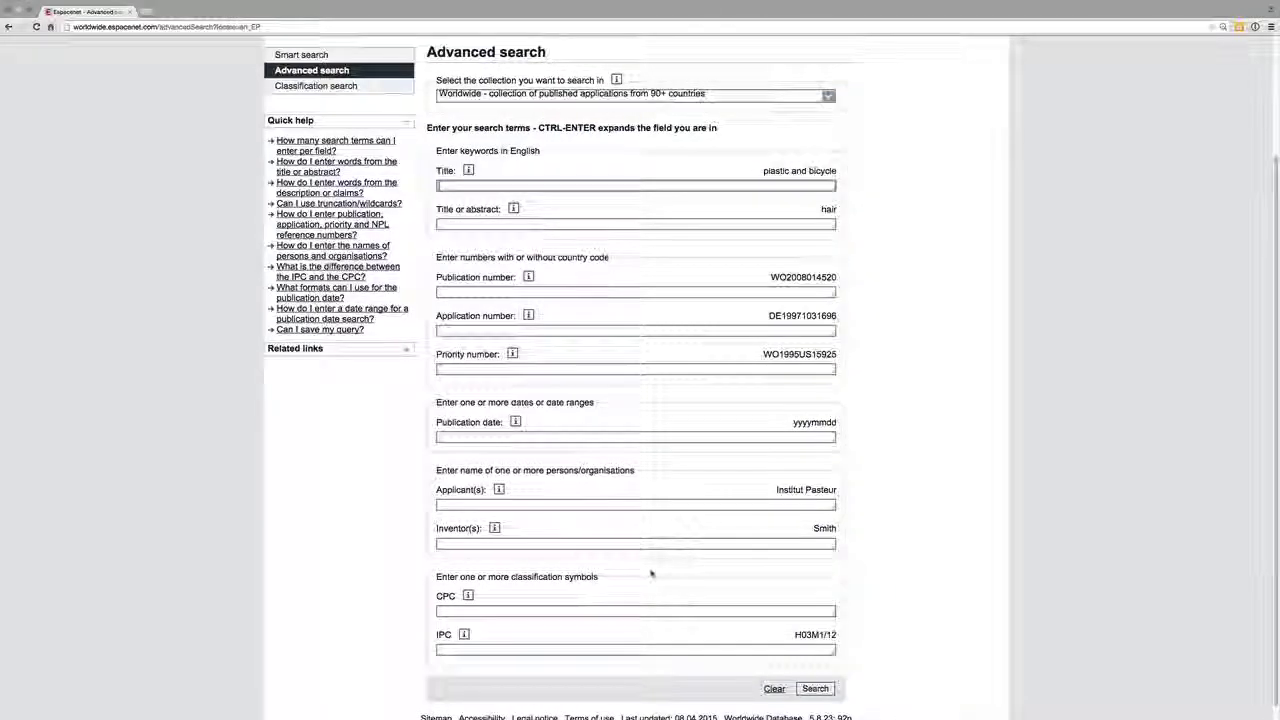
scroll(651, 573, up, 5)
mouse_move(972, 88)
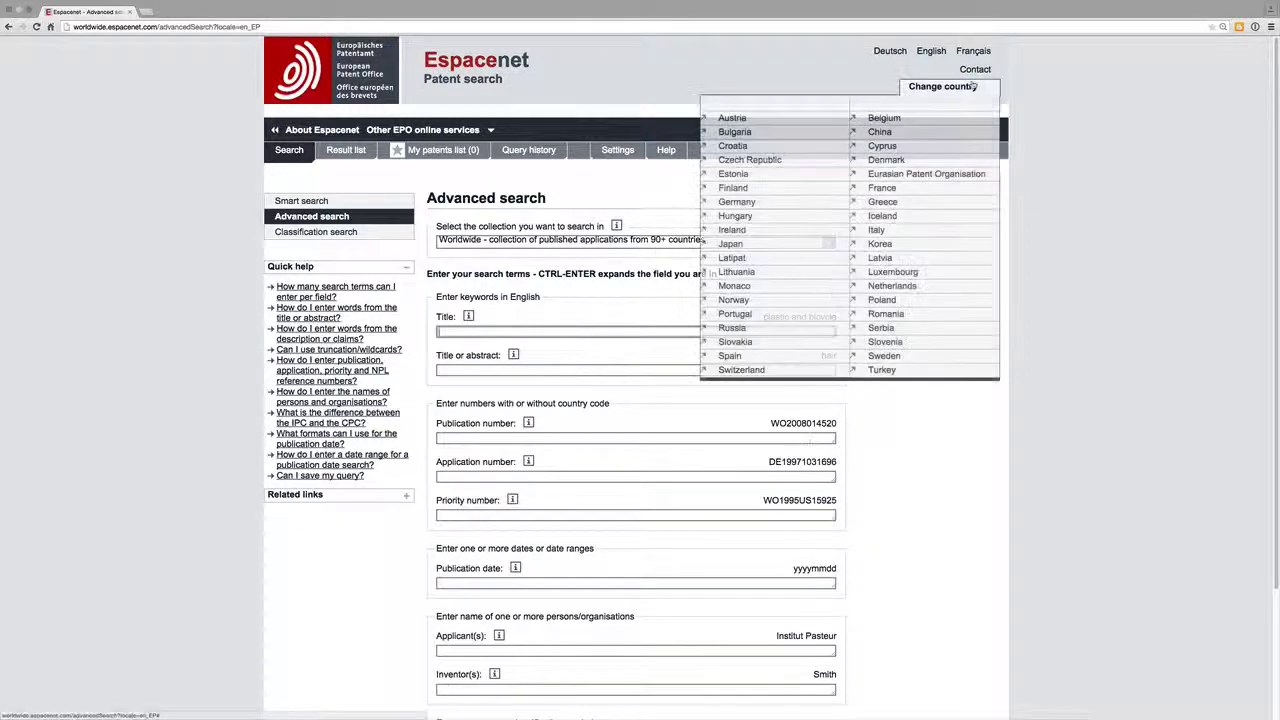